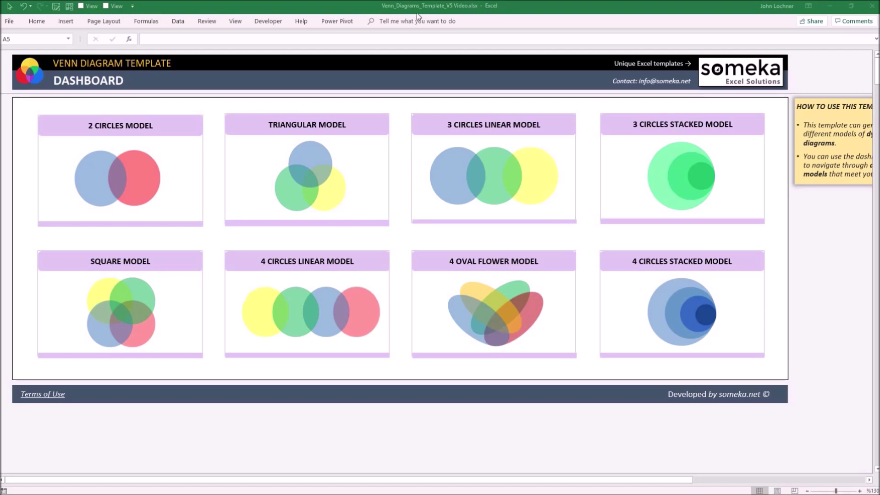
Step: Go to the Triangular Model Venn sheet from the dashboard thumbnail
{"action": "left_click", "coordinate": [310, 172]}
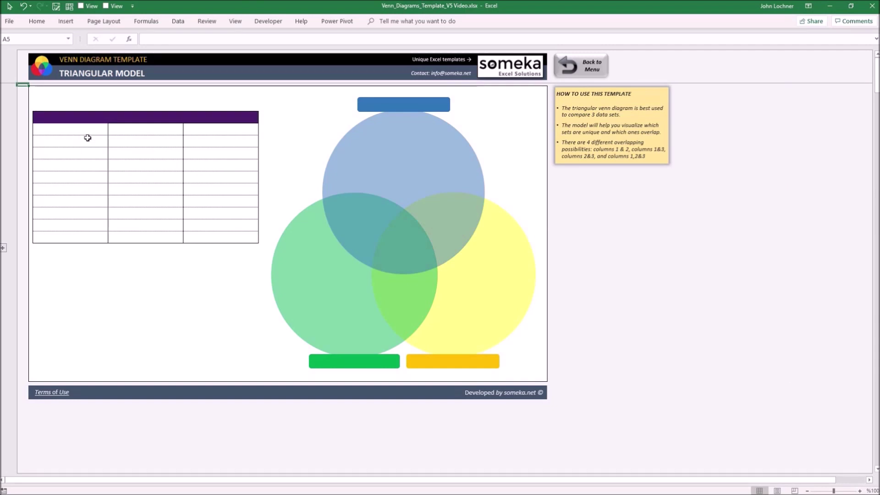
{"action": "left_click_drag", "start_coordinate": [87, 136], "coordinate": [232, 234]}
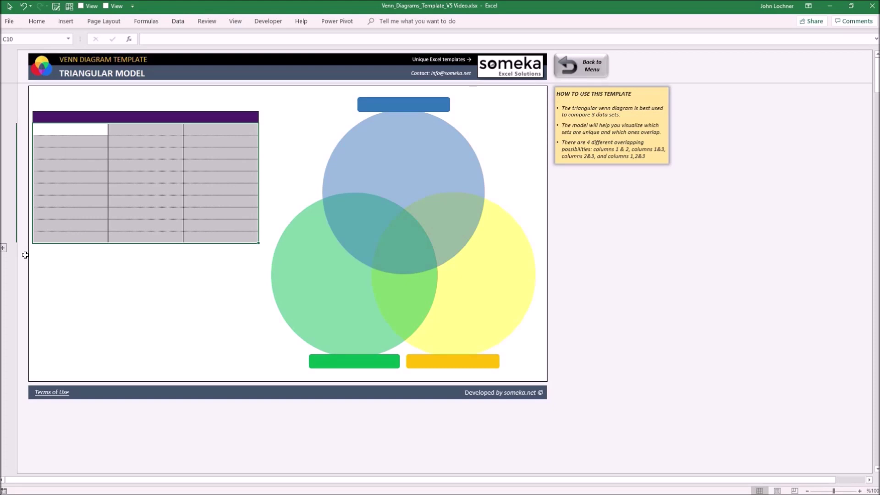
{"action": "left_click", "coordinate": [3, 251]}
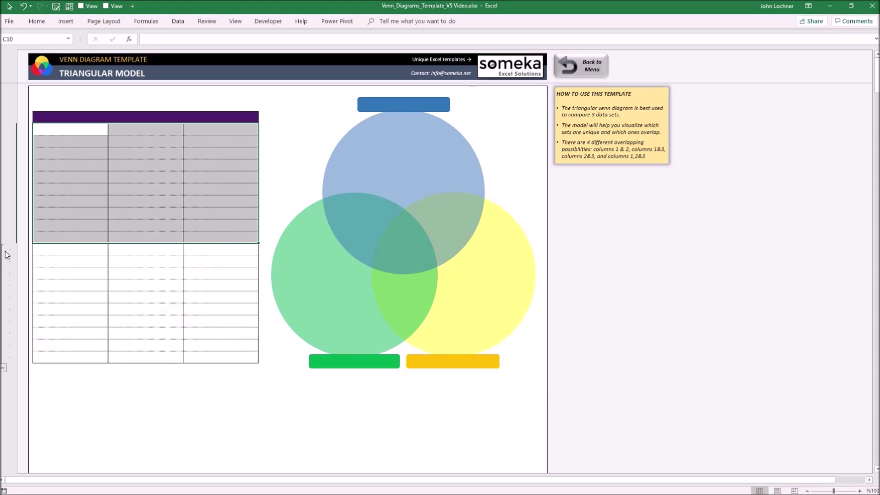
{"action": "left_click", "coordinate": [3, 254]}
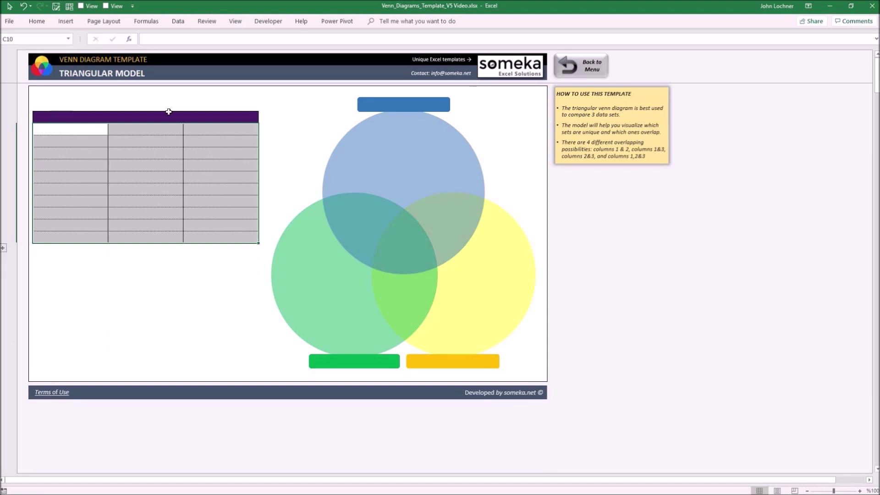
{"action": "left_click", "coordinate": [221, 115]}
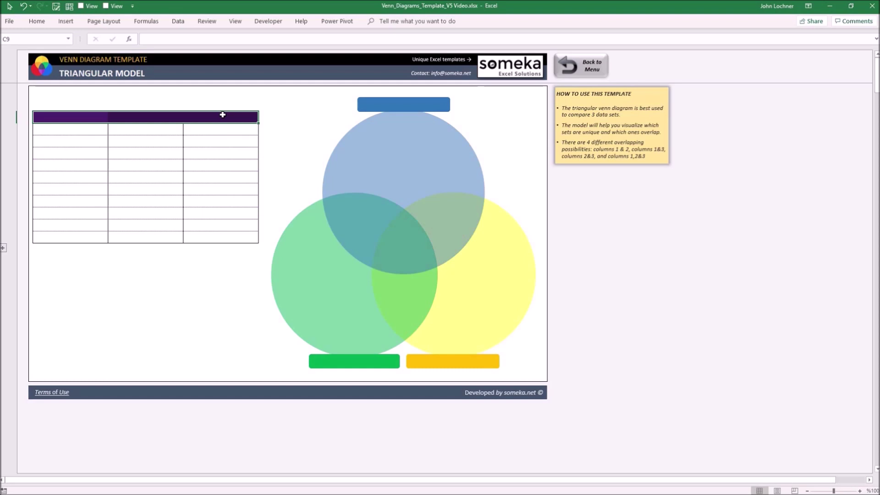
Step: Enter the headers BIG ANIMALS, MAMMALS and AQUATIC ANIMALS across the three table columns
{"action": "key", "text": "Down"}
{"action": "left_click", "coordinate": [71, 117]}
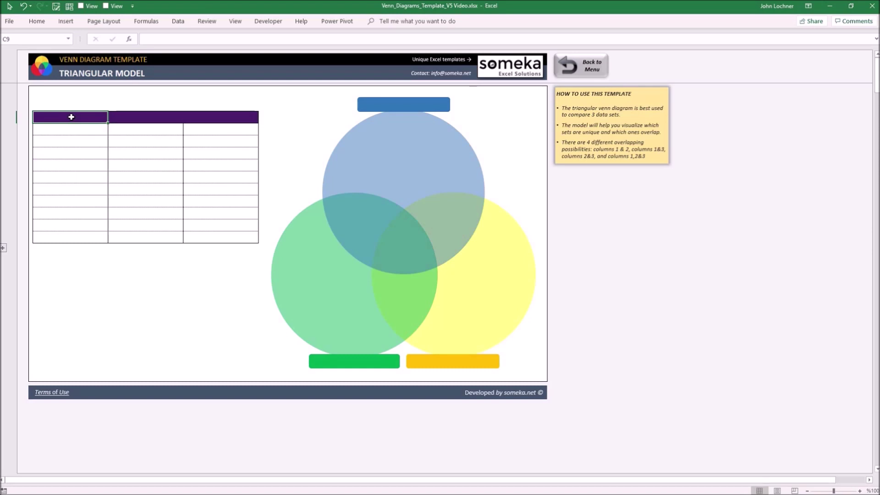
{"action": "type", "text": "BIG AN"}
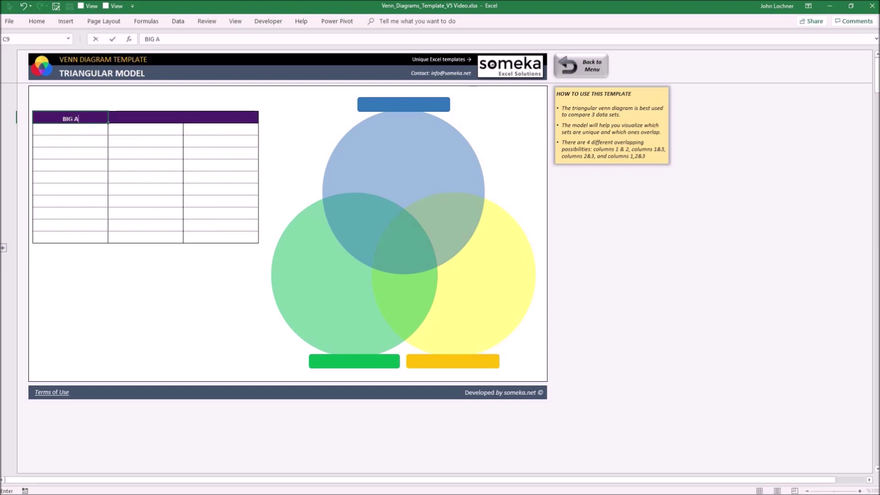
{"action": "type", "text": "IMALS"}
{"action": "key", "text": "Tab"}
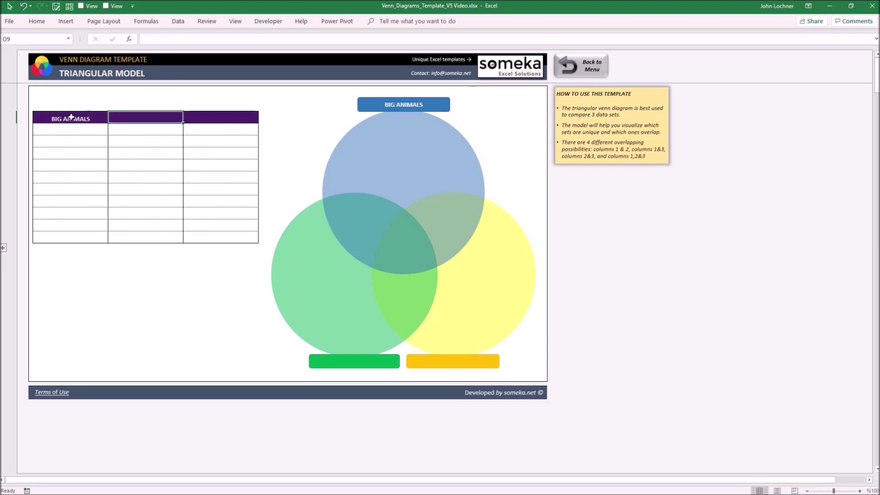
{"action": "type", "text": "MAMMALS"}
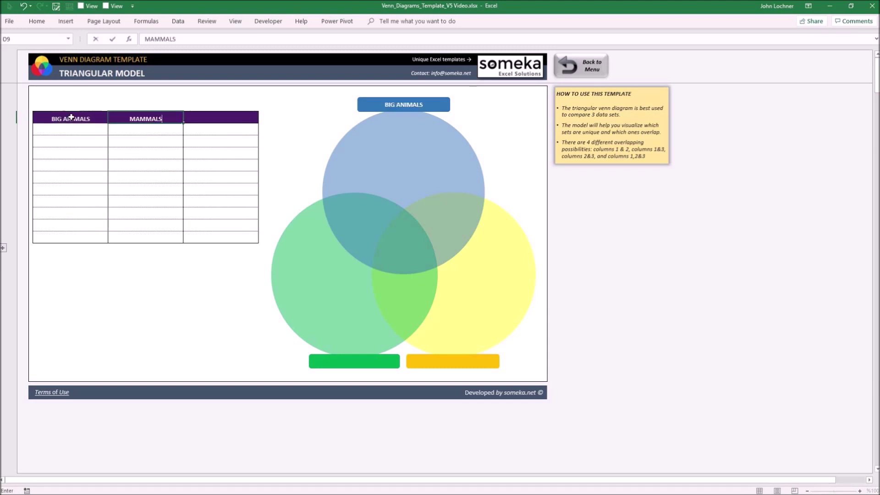
{"action": "key", "text": "Tab"}
{"action": "type", "text": "AQ"}
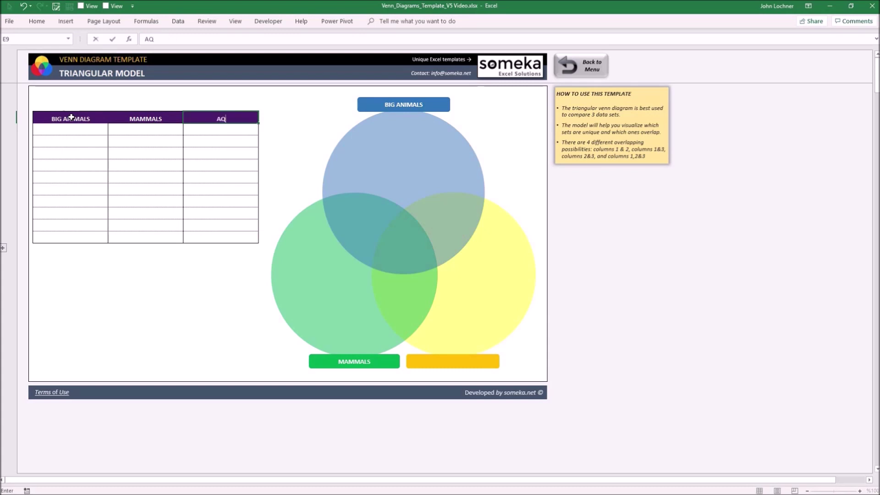
{"action": "type", "text": "UATIC"}
{"action": "type", "text": " ANIMALS"}
{"action": "key", "text": "Return"}
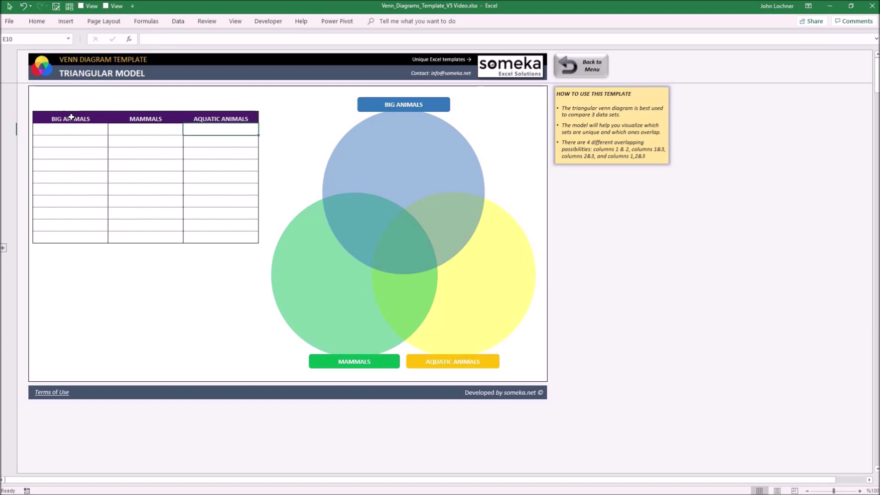
Step: Fill the BIG ANIMALS column with ten animals, starting with elephants
{"action": "key", "text": "Left"}
{"action": "key", "text": "Left"}
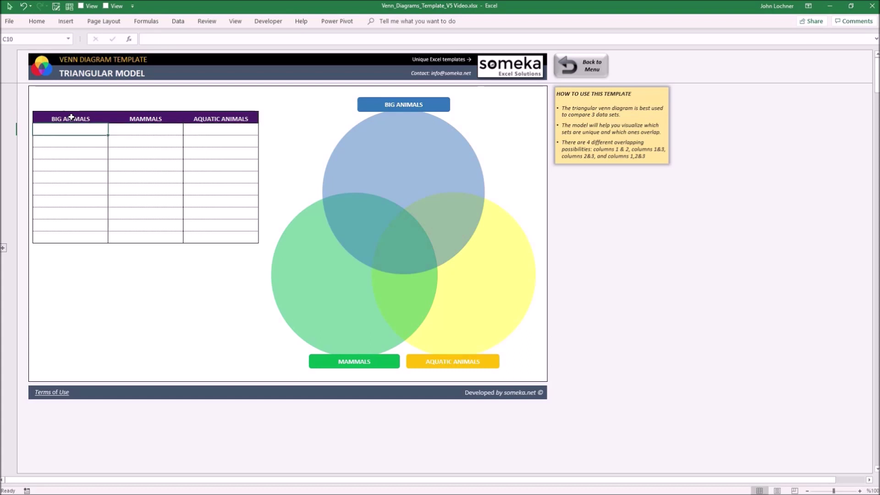
{"action": "type", "text": "eleph"}
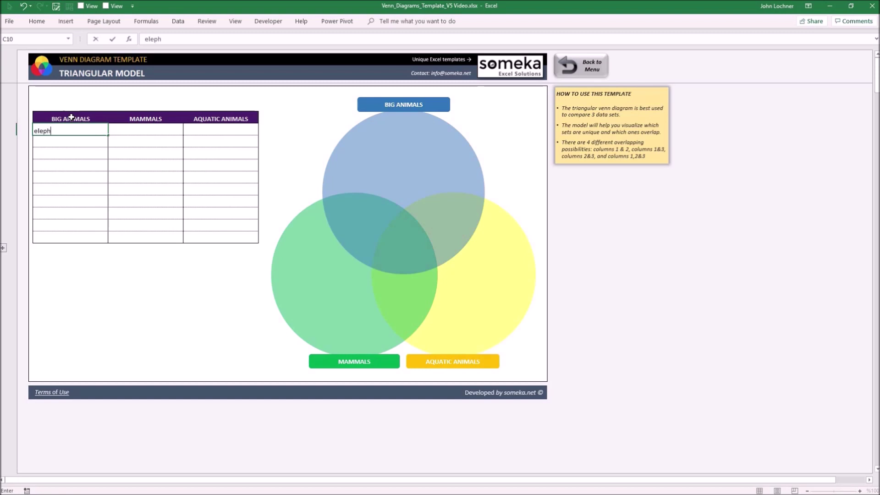
{"action": "type", "text": "ants"}
{"action": "key", "text": "Return"}
{"action": "type", "text": "giraffes horses co"}
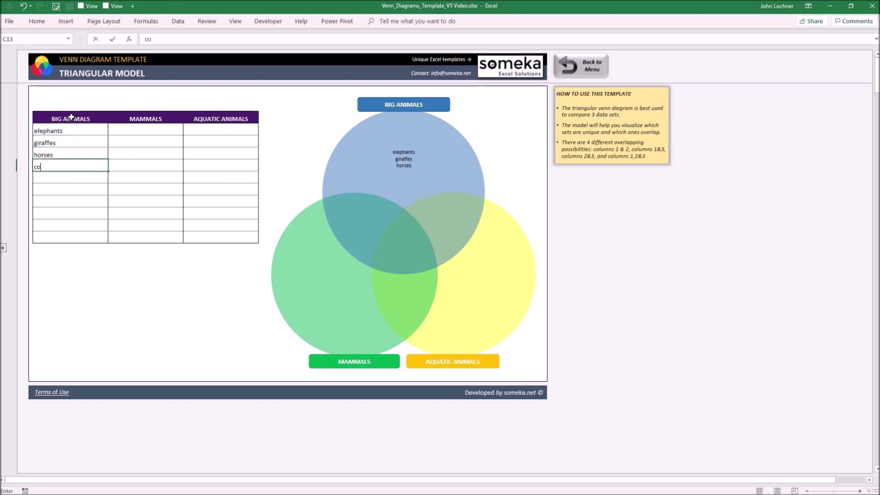
{"action": "type", "text": "ws"}
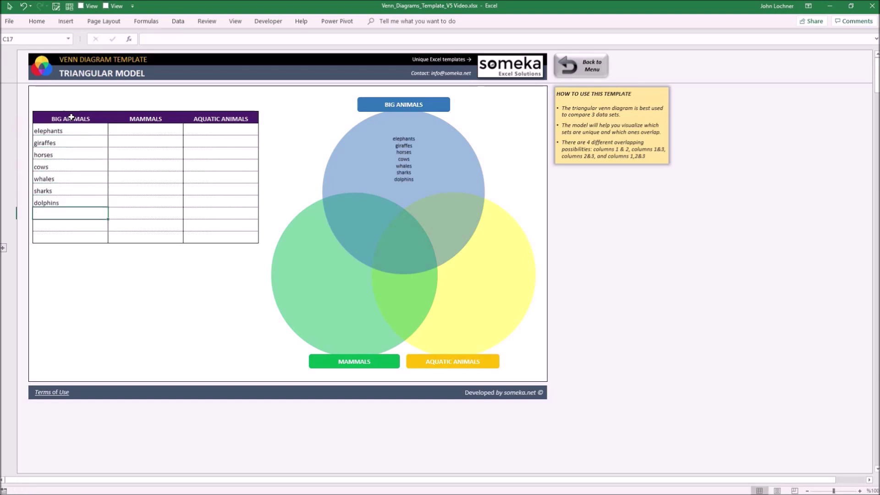
{"action": "type", "text": " whales sharks dolphins camels buffaloes bears"}
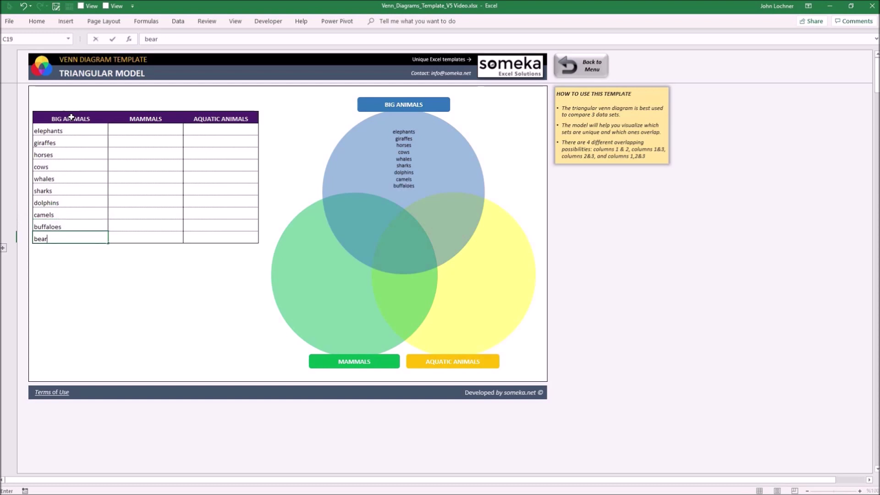
{"action": "key", "text": "Return"}
Step: Fill the MAMMALS column with ten mammals, ending with chimpanzees
{"action": "key", "text": "Right"}
{"action": "key", "text": "Up"}
{"action": "key", "text": "Up"}
{"action": "key", "text": "Up"}
{"action": "key", "text": "Up"}
{"action": "key", "text": "Up"}
{"action": "key", "text": "Up"}
{"action": "key", "text": "Up"}
{"action": "key", "text": "Up"}
{"action": "key", "text": "Up"}
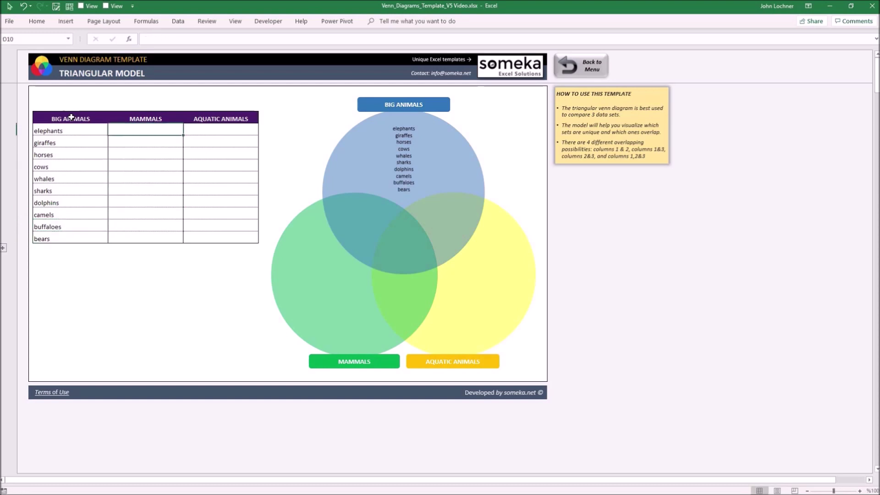
{"action": "type", "text": "buffaloes "}
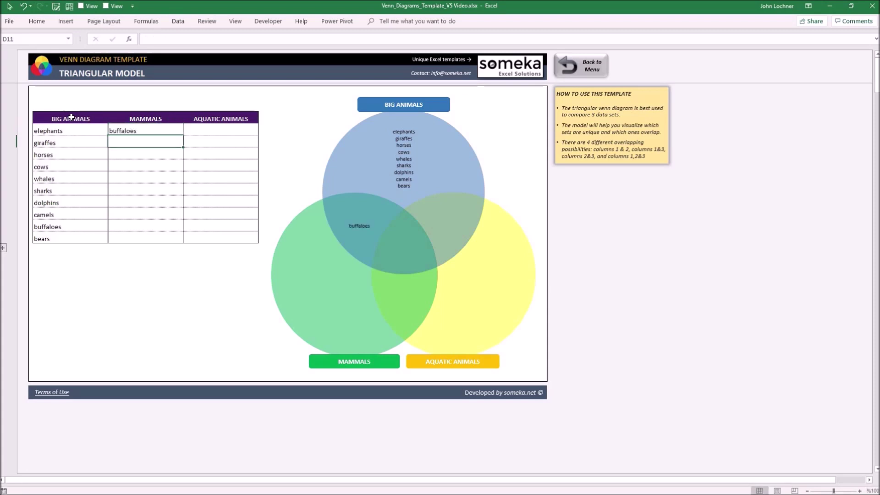
{"action": "type", "text": "dogs cats goats shee"}
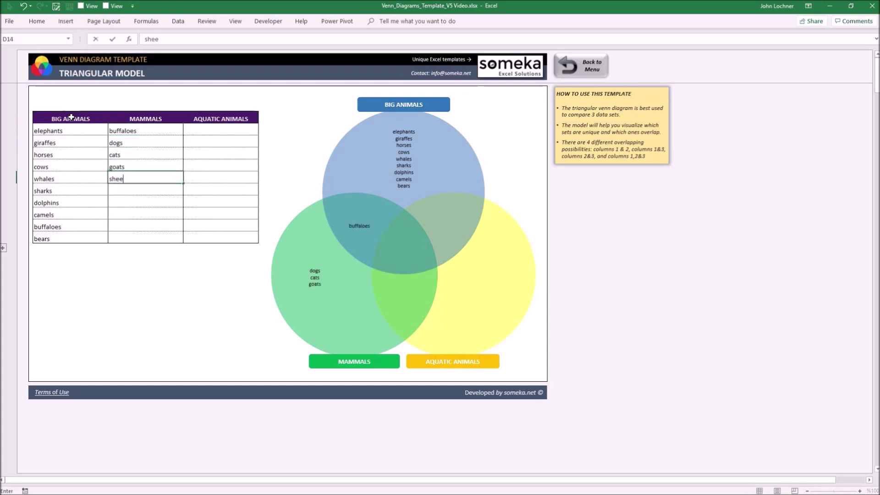
{"action": "type", "text": "p horses armadillos foxes cheetahs chimpanzees"}
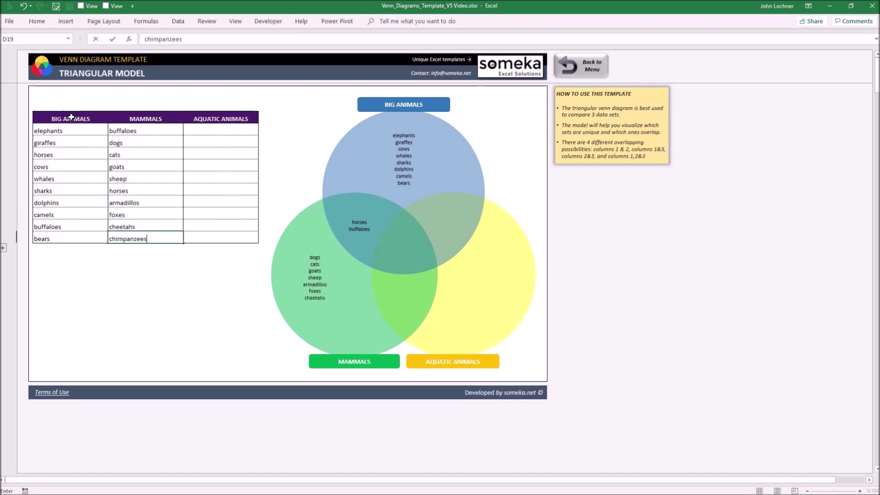
{"action": "key", "text": "Return"}
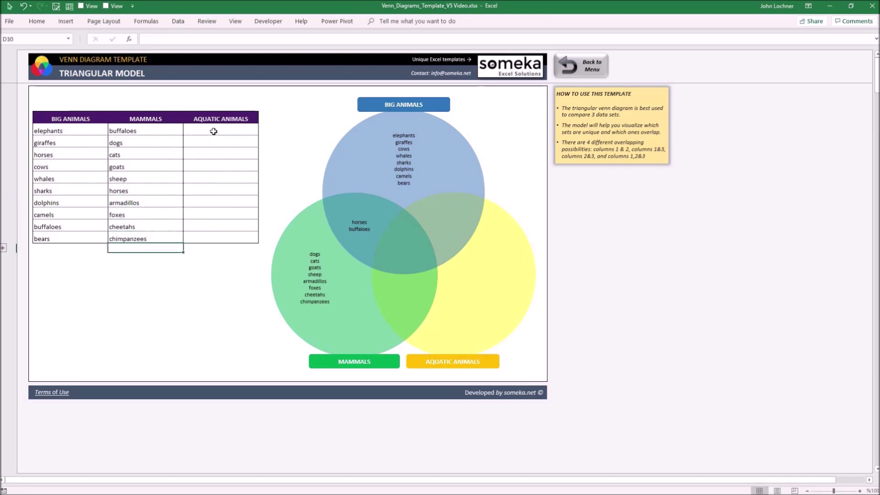
Step: Fill the AQUATIC ANIMALS column from whales to penguins, then return to the dashboard
{"action": "left_click", "coordinate": [213, 131]}
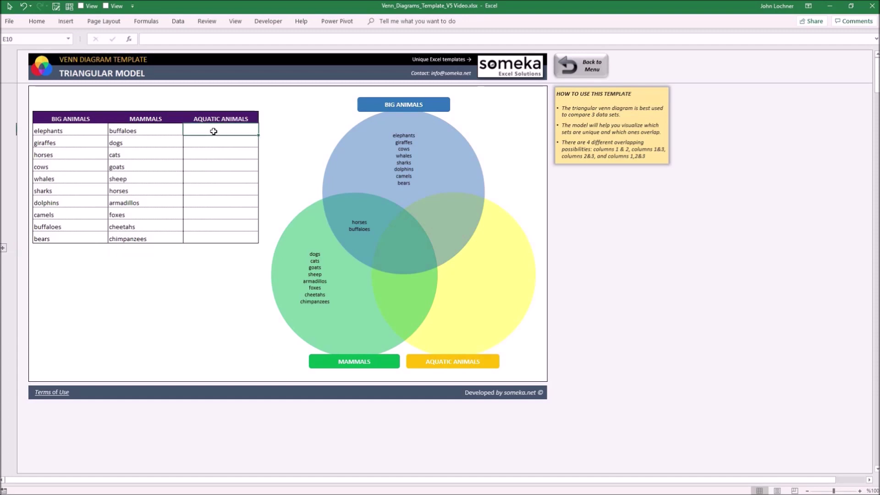
{"action": "type", "text": "whales"}
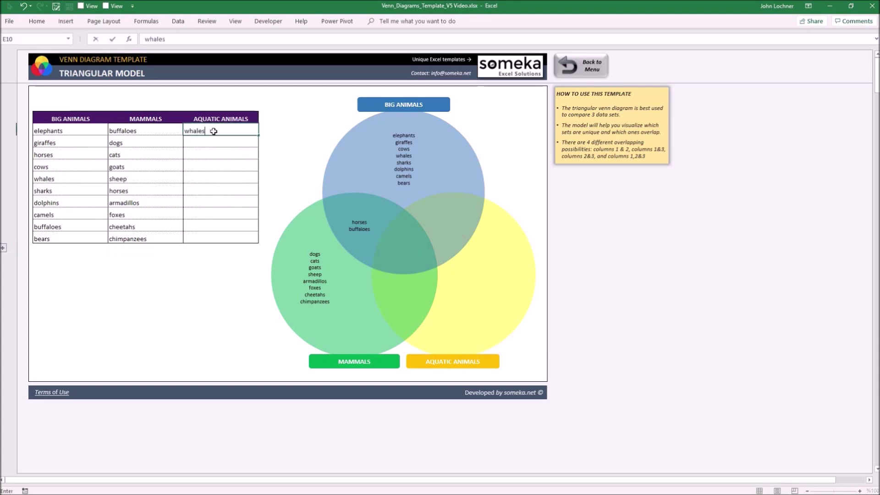
{"action": "key", "text": "Return"}
{"action": "type", "text": "octopus fishes mollusks"}
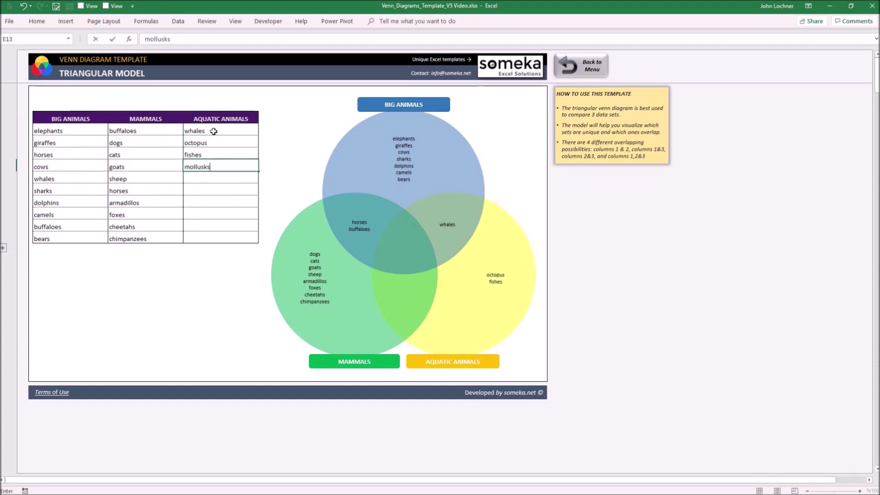
{"action": "type", "text": " squids eels dolphins tu"}
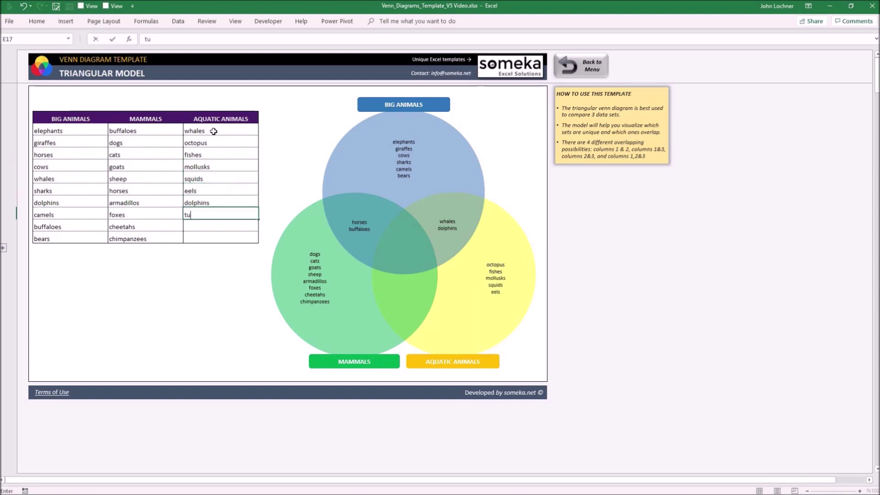
{"action": "type", "text": "rtles seals penguins"}
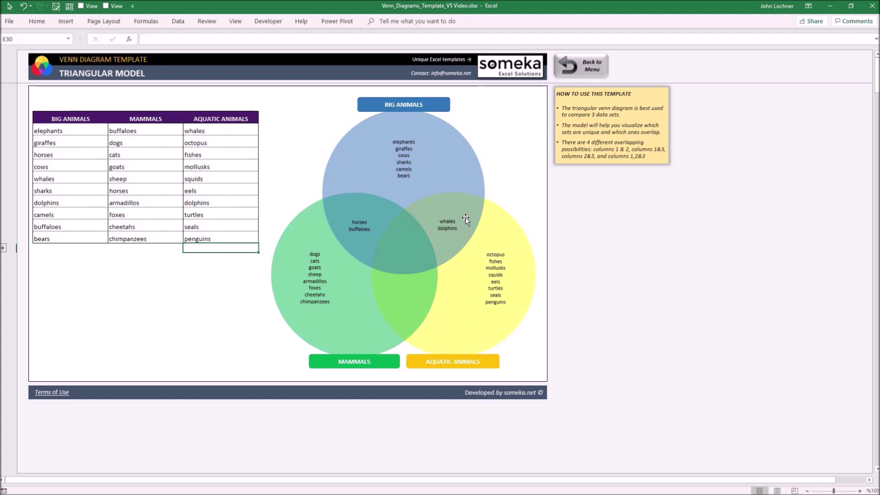
{"action": "left_click", "coordinate": [589, 64]}
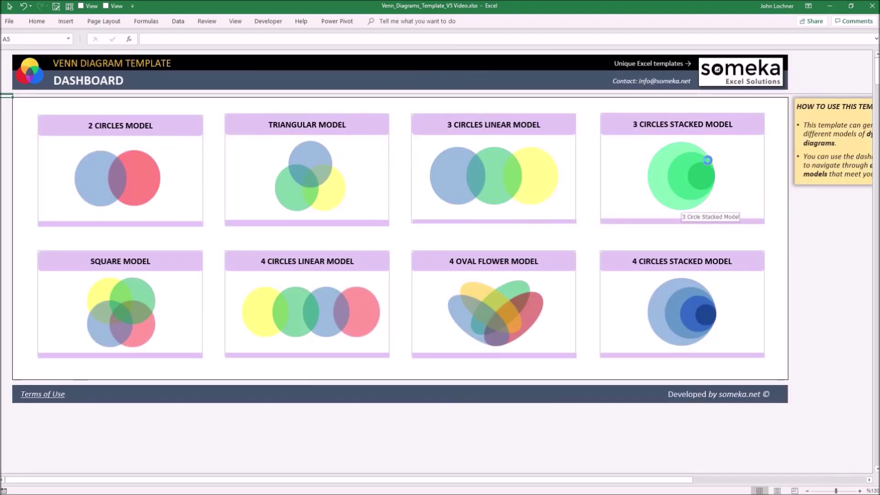
Step: Go to the 3 Circles Stacked Model sheet from the dashboard thumbnail
{"action": "left_click", "coordinate": [707, 160]}
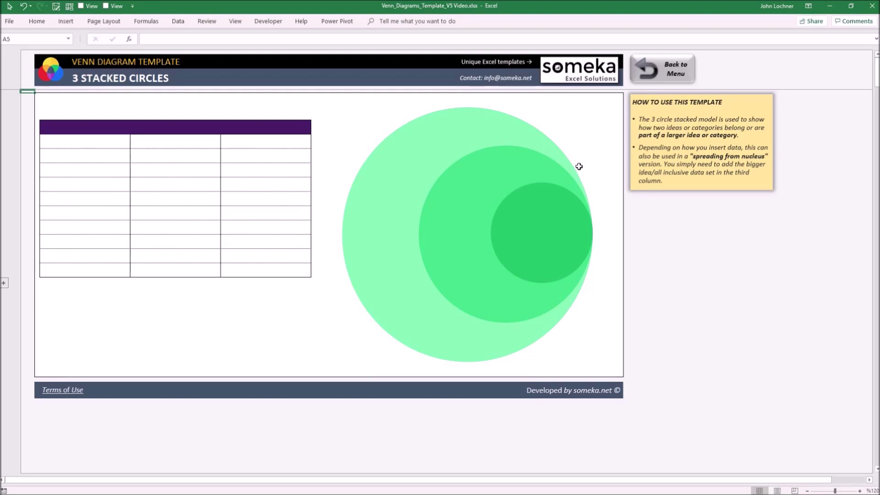
Step: Enter the headers ANIMALS, MAMMALS and AQUATIC MAMMALS for the stacked-circle table
{"action": "left_click", "coordinate": [88, 130]}
{"action": "type", "text": "ANIMALS"}
{"action": "key", "text": "Tab"}
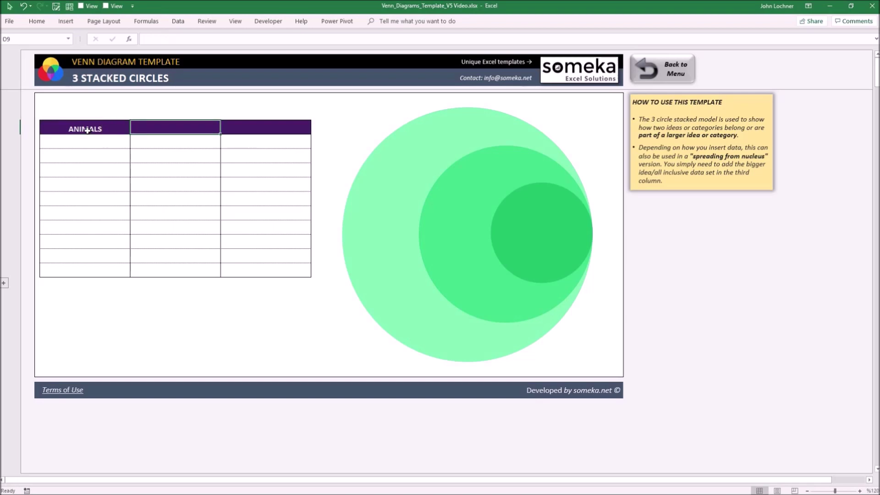
{"action": "type", "text": "MAM"}
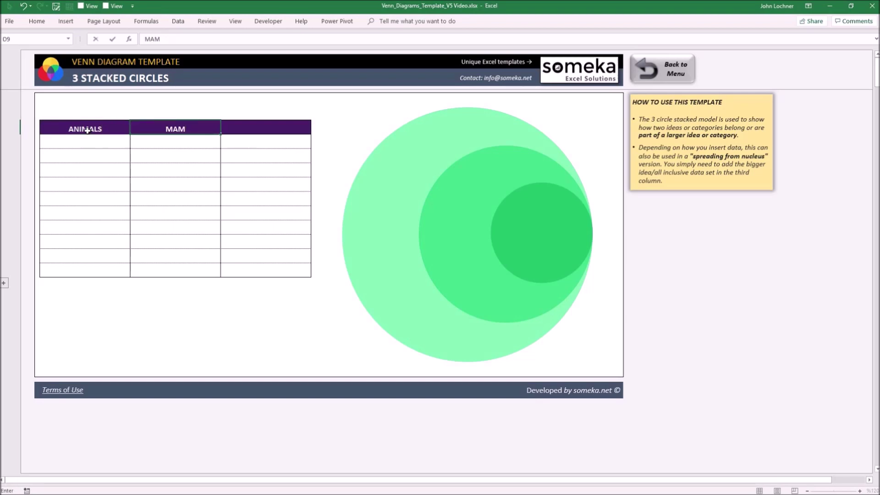
{"action": "type", "text": "MALS"}
{"action": "key", "text": "Tab"}
{"action": "type", "text": "AQ"}
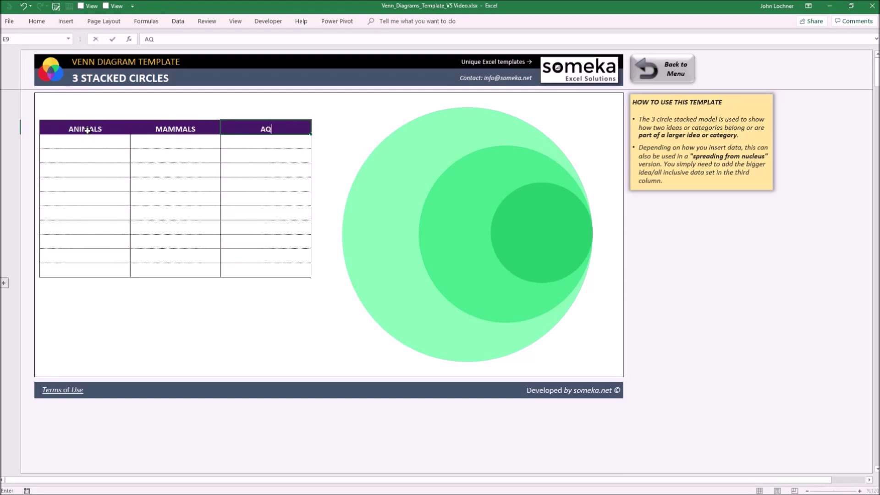
{"action": "type", "text": "UATIC A"}
{"action": "key", "text": "BackSpace"}
{"action": "type", "text": "MAMMALS"}
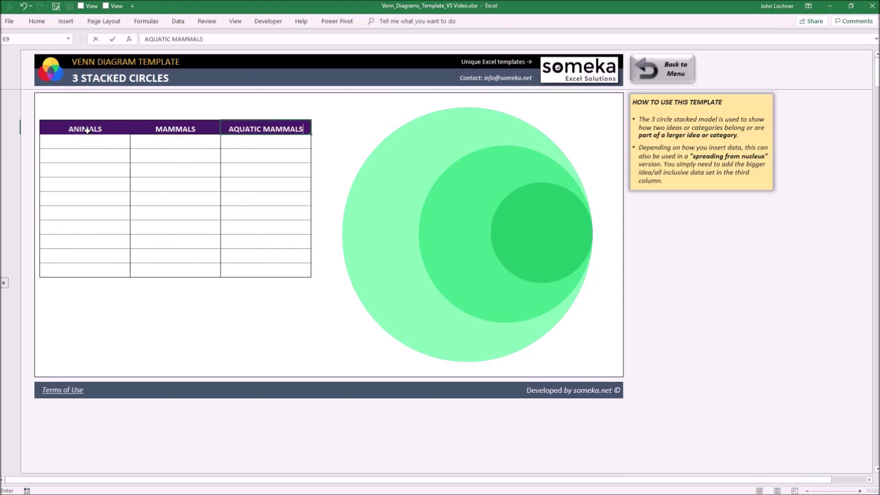
{"action": "key", "text": "Return"}
Step: List eagles, anacondas, penguins, tigers, whales, elephants, sharks, sheep, eels and dolphins under ANIMALS
{"action": "left_click", "coordinate": [97, 140]}
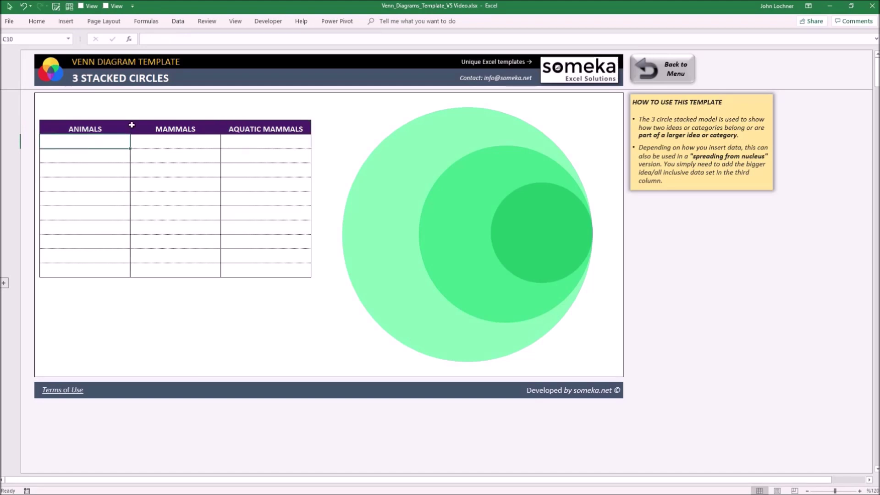
{"action": "type", "text": "e"}
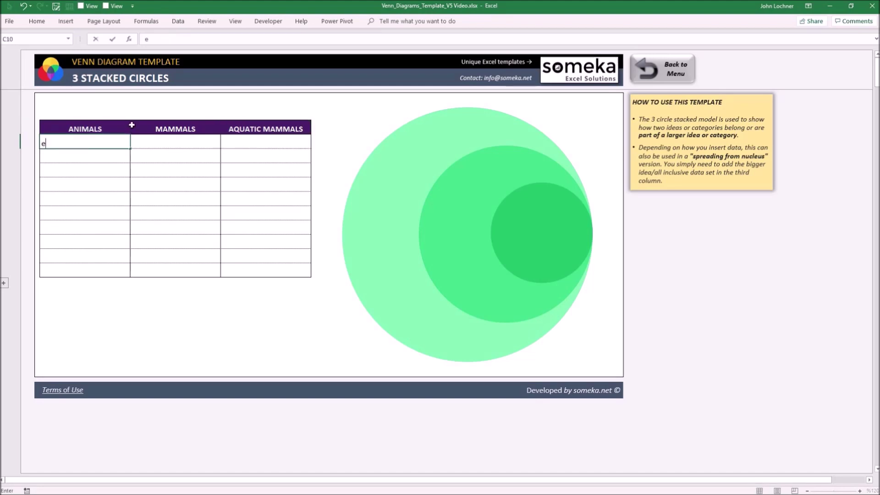
{"action": "type", "text": "agles"}
{"action": "key", "text": "Return"}
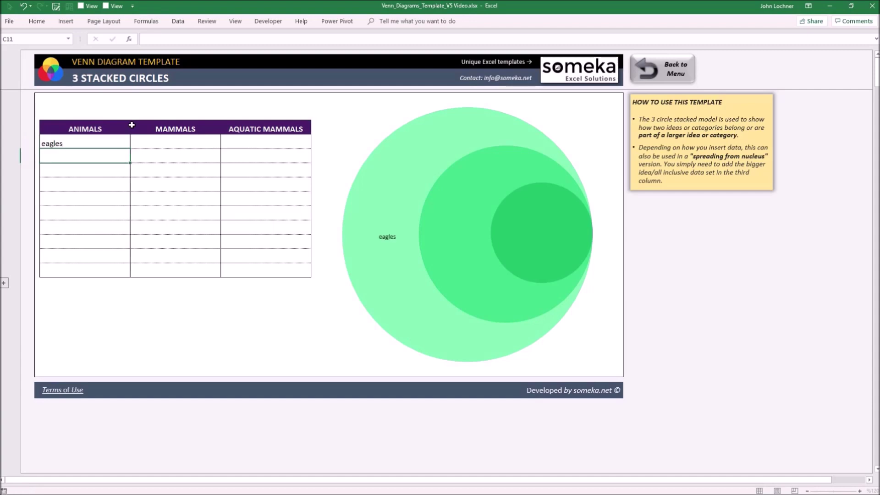
{"action": "type", "text": "anacondas"}
{"action": "key", "text": "Return"}
{"action": "type", "text": "pe"}
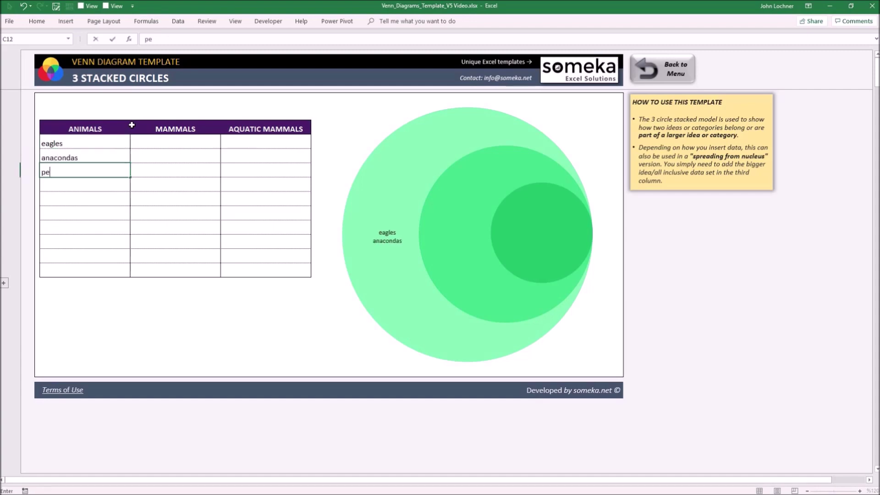
{"action": "type", "text": "nguins"}
{"action": "key", "text": "Return"}
{"action": "type", "text": "tigers"}
{"action": "key", "text": "Return"}
{"action": "key", "text": "Return"}
{"action": "key", "text": "Up"}
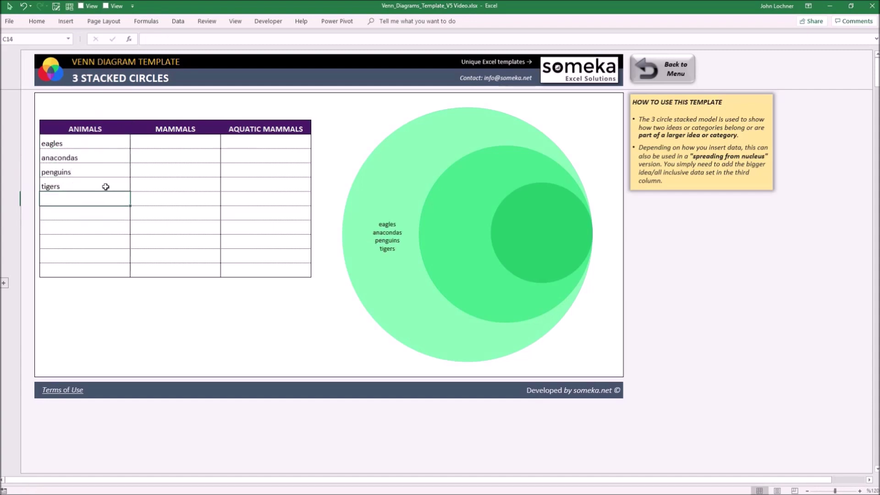
{"action": "type", "text": "whales"}
{"action": "key", "text": "Return"}
{"action": "type", "text": "elep"}
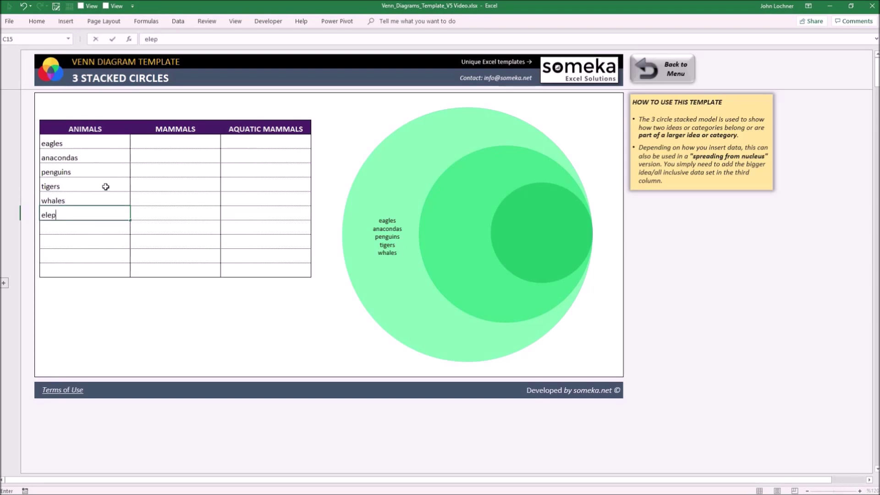
{"action": "type", "text": "hants"}
{"action": "key", "text": "Return"}
{"action": "type", "text": "sharks"}
{"action": "key", "text": "Return"}
{"action": "type", "text": "sheep"}
{"action": "key", "text": "Return"}
{"action": "type", "text": "eels"}
{"action": "key", "text": "Return"}
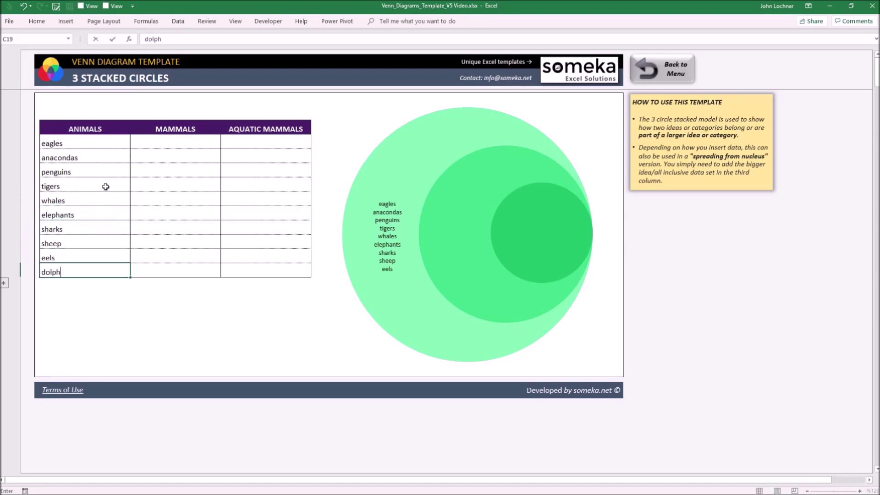
{"action": "type", "text": "dolphins"}
{"action": "key", "text": "Tab"}
Step: List tigers, whales, sheep, dolphins, pumas, seals and goats under MAMMALS
{"action": "key", "text": "Up"}
{"action": "key", "text": "Up"}
{"action": "key", "text": "Up"}
{"action": "key", "text": "Up"}
{"action": "key", "text": "Up"}
{"action": "key", "text": "Up"}
{"action": "key", "text": "Up"}
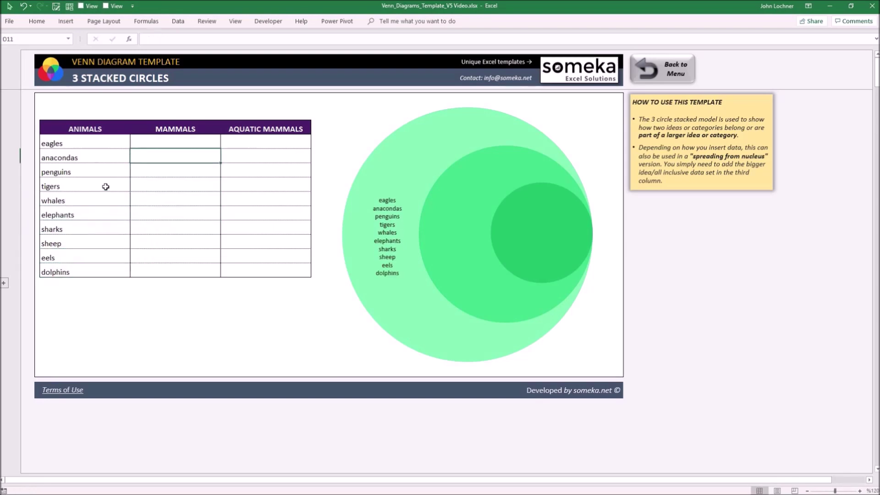
{"action": "key", "text": "Up"}
{"action": "type", "text": "tigers"}
{"action": "key", "text": "Return"}
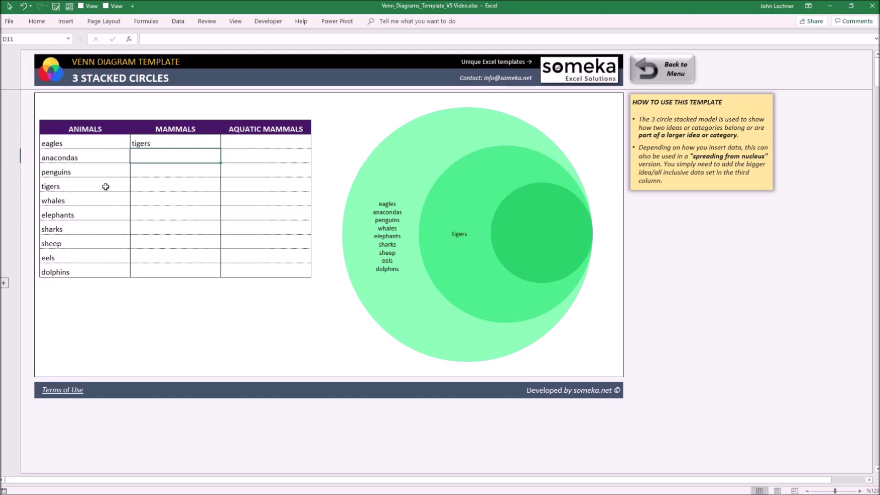
{"action": "type", "text": "whales"}
{"action": "key", "text": "Return"}
{"action": "type", "text": "elephants"}
{"action": "key", "text": "Return"}
{"action": "type", "text": "sheep"}
{"action": "key", "text": "Return"}
{"action": "type", "text": "dolpj"}
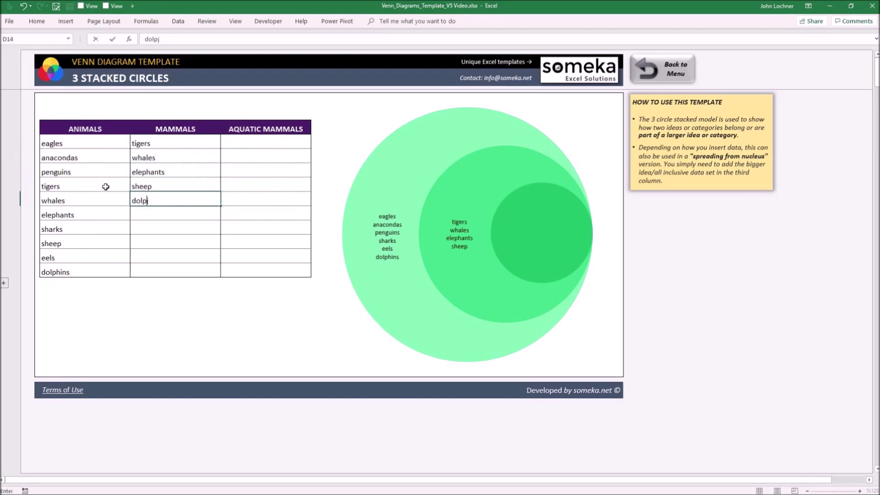
{"action": "key", "text": "BackSpace"}
{"action": "type", "text": "hins"}
{"action": "key", "text": "Return"}
{"action": "type", "text": "pumas"}
{"action": "key", "text": "Return"}
{"action": "type", "text": "seals"}
{"action": "key", "text": "Return"}
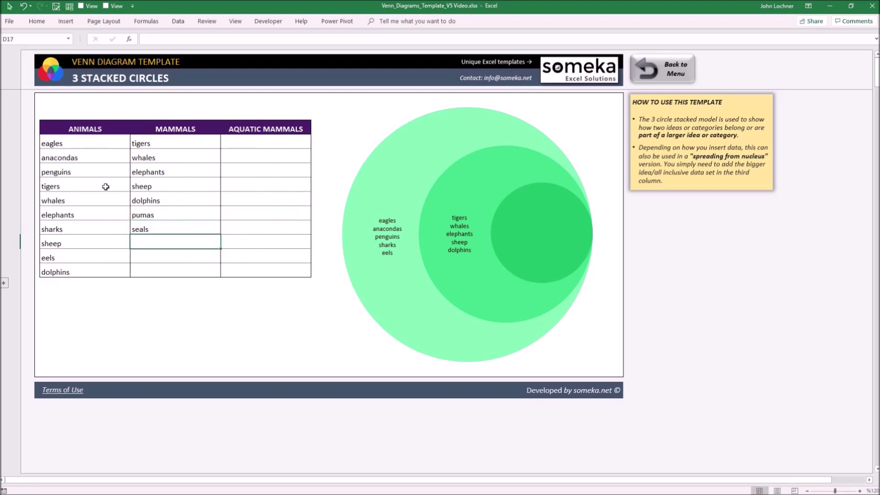
{"action": "type", "text": "goats"}
{"action": "key", "text": "Return"}
{"action": "type", "text": "wolves"}
Step: List whales, dolphins and seals under AQUATIC MAMMALS, then return to the dashboard
{"action": "left_click", "coordinate": [303, 144]}
{"action": "type", "text": "wha"}
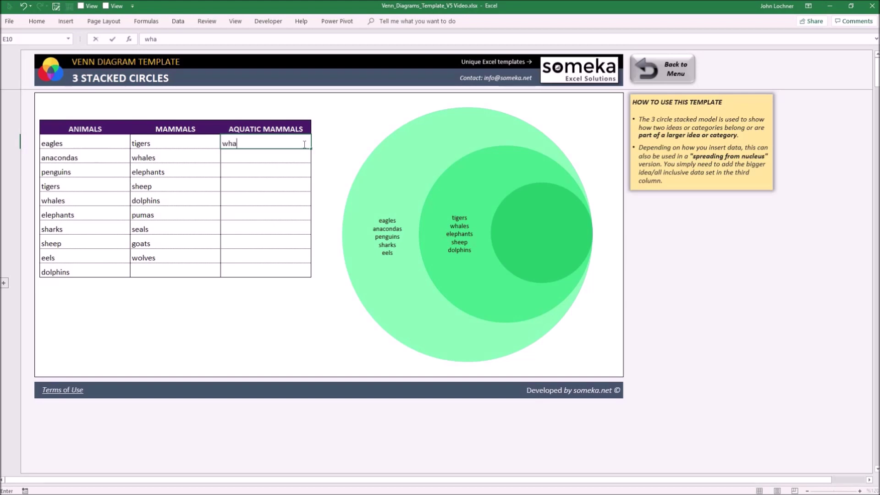
{"action": "type", "text": "les"}
{"action": "key", "text": "Return"}
{"action": "type", "text": "dolphins"}
{"action": "key", "text": "Return"}
{"action": "type", "text": "seals"}
{"action": "key", "text": "Return"}
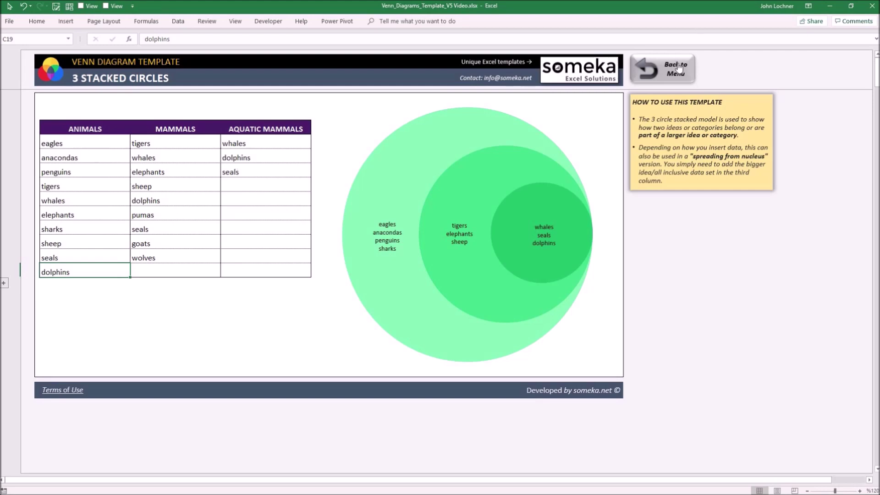
{"action": "left_click", "coordinate": [660, 68]}
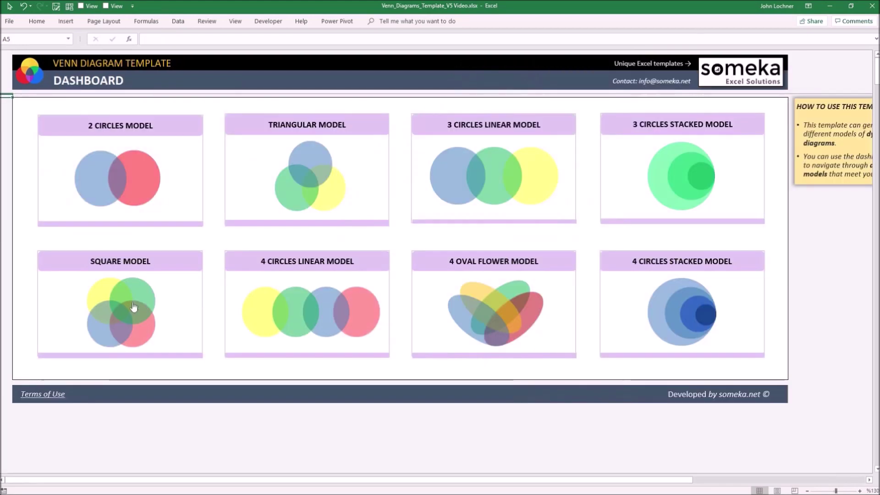
Step: Go to the Square Model sheet and expand then collapse its hidden extra table rows
{"action": "left_click", "coordinate": [132, 303]}
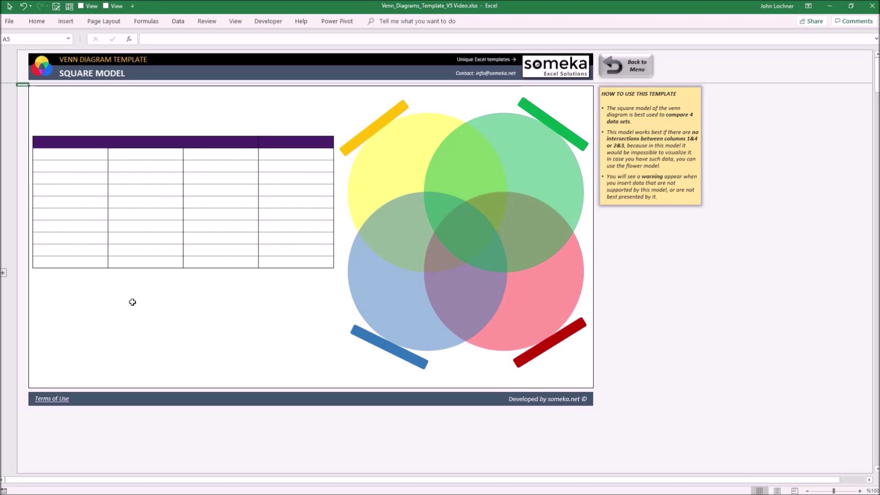
{"action": "left_click", "coordinate": [2, 273]}
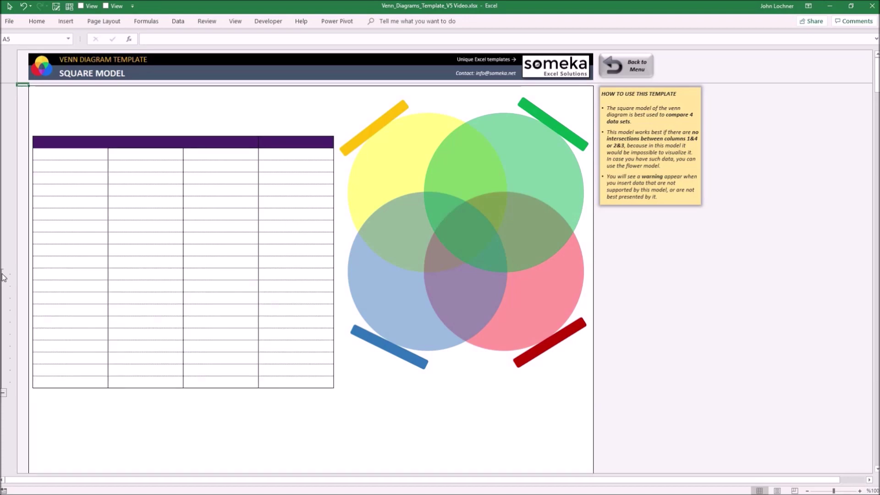
{"action": "left_click", "coordinate": [3, 274]}
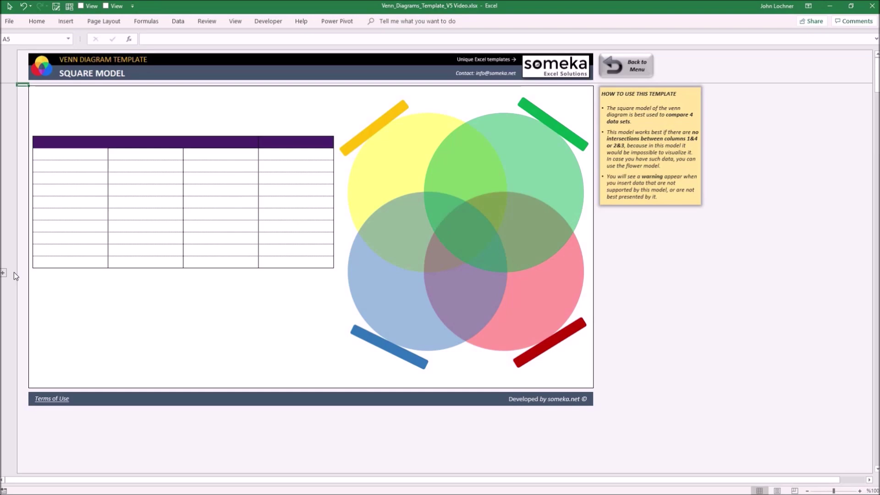
Step: Enter people's names down the Square Model's columns, starting with Mike in the first
{"action": "left_click", "coordinate": [92, 154]}
{"action": "type", "text": "Mike "}
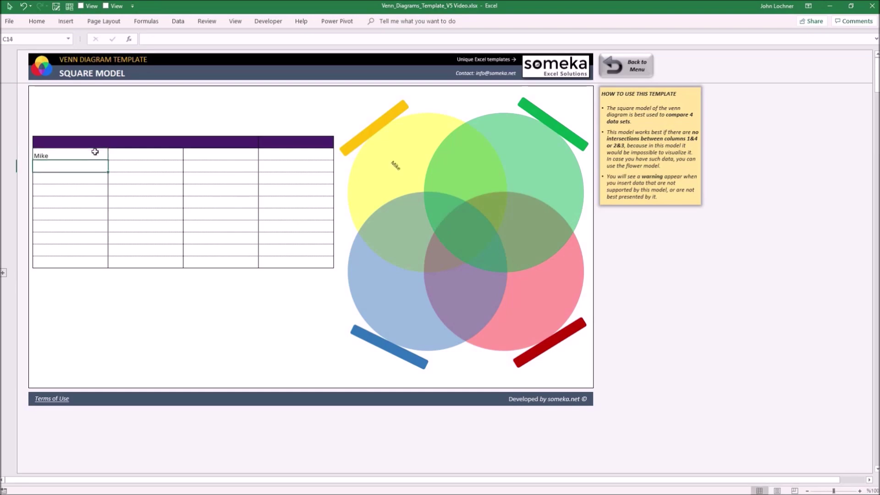
{"action": "type", "text": "Kyle John Elif Amanda Fatma Hasan"}
{"action": "left_click", "coordinate": [127, 155]}
{"action": "type", "text": "Amy Ahmet Amanda Jason Frank Travis Kyle John"}
{"action": "left_click", "coordinate": [207, 156]}
{"action": "type", "text": "Tom Kim Elif Britney John Catheryn Mike Rose Amy Tom Kim Valentino John "}
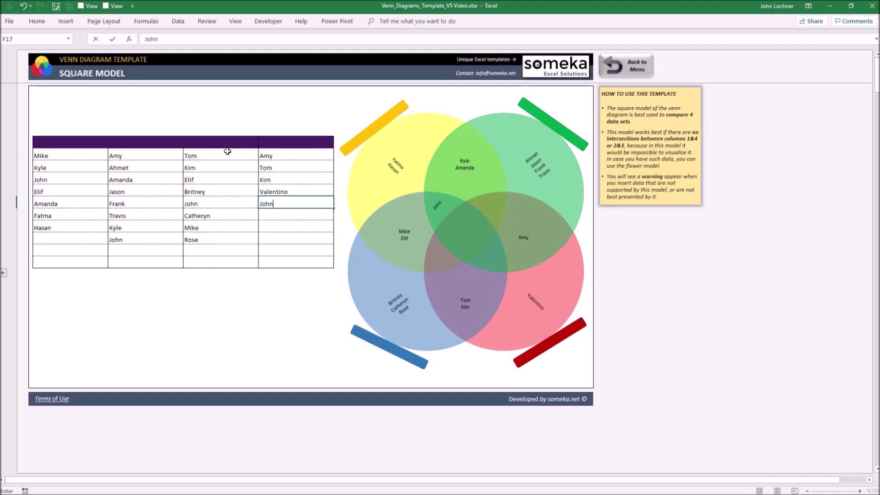
{"action": "type", "text": "Leyla Ryan Novak Deniz"}
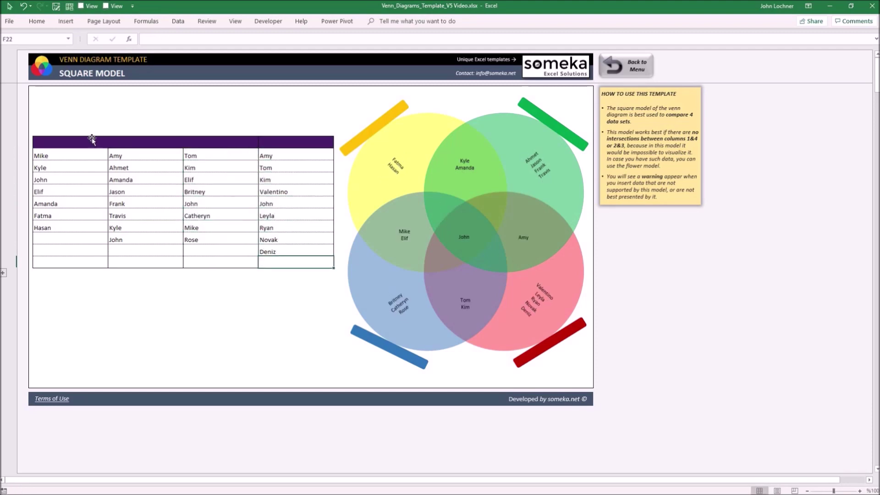
{"action": "left_click", "coordinate": [93, 141]}
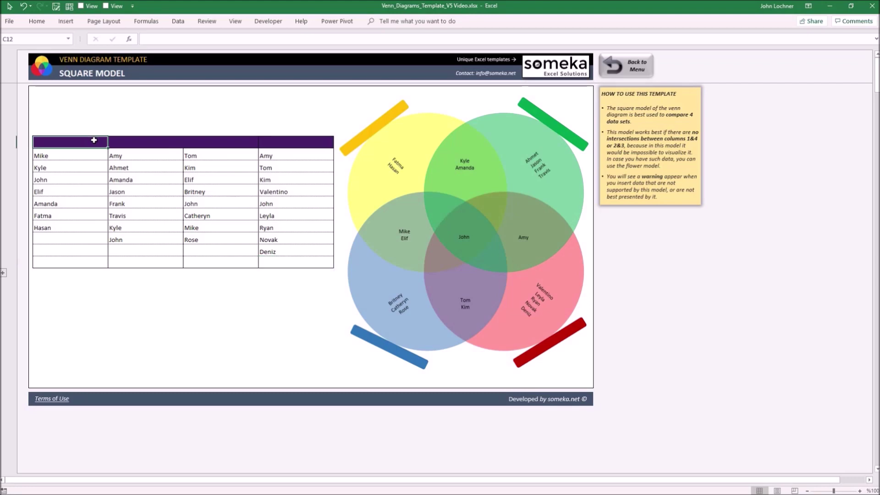
{"action": "type", "text": "SMAR"}
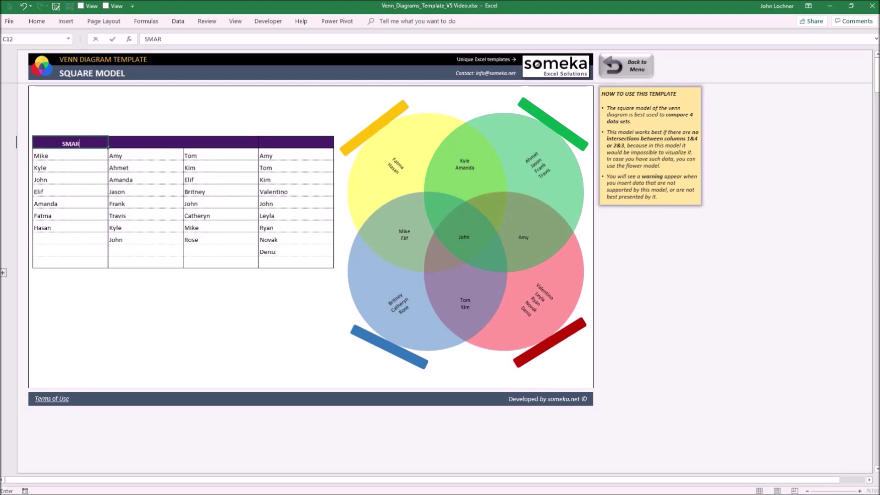
{"action": "type", "text": "T"}
Step: Enter the headers SMART, OUTGOING, POLITE and HARDWORKING, then select all the table's name entries
{"action": "key", "text": "Tab"}
{"action": "type", "text": "OUT"}
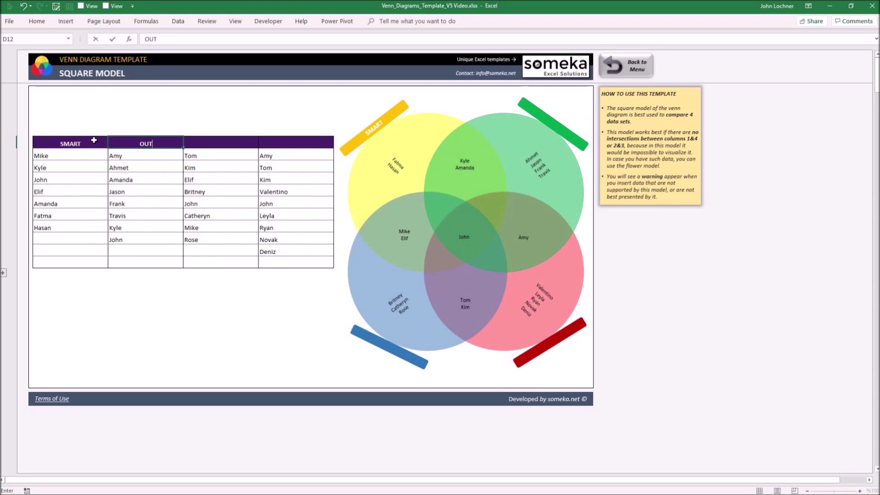
{"action": "type", "text": "GOING"}
{"action": "key", "text": "Tab"}
{"action": "type", "text": "POLITE"}
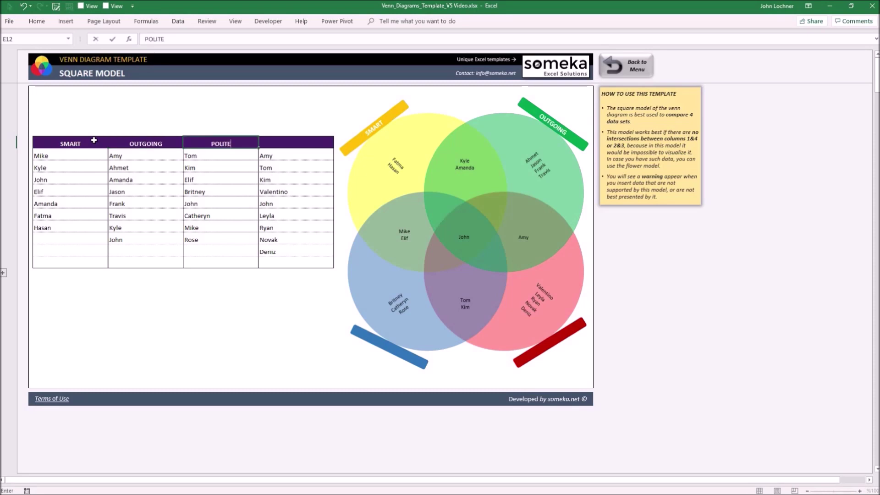
{"action": "key", "text": "Tab"}
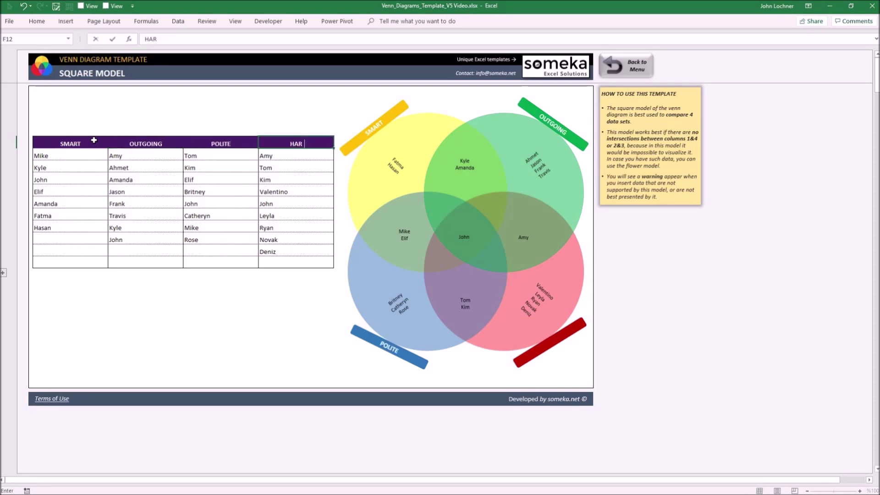
{"action": "type", "text": "HARDWORKING"}
{"action": "key", "text": "Return"}
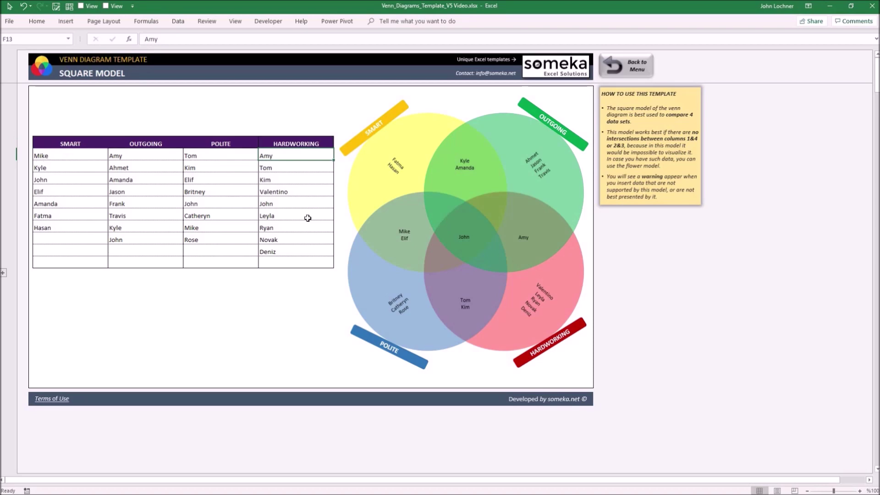
{"action": "left_click_drag", "start_coordinate": [55, 159], "coordinate": [330, 259]}
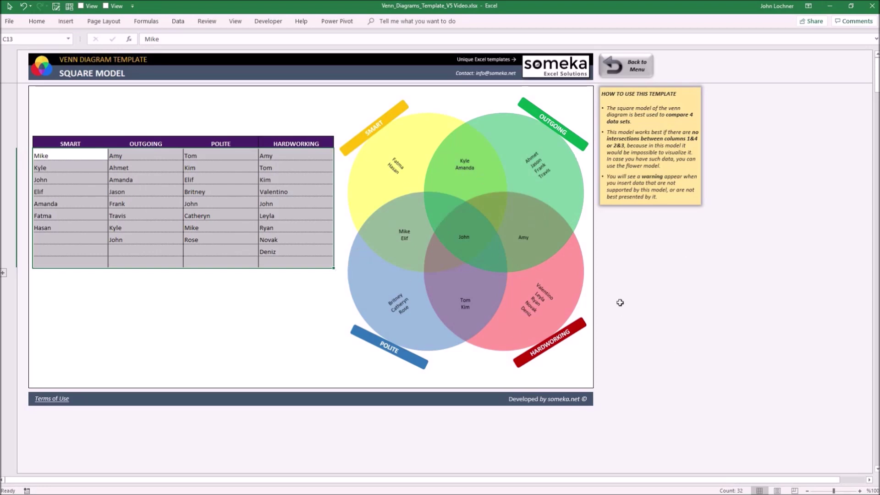
{"action": "left_click", "coordinate": [159, 357]}
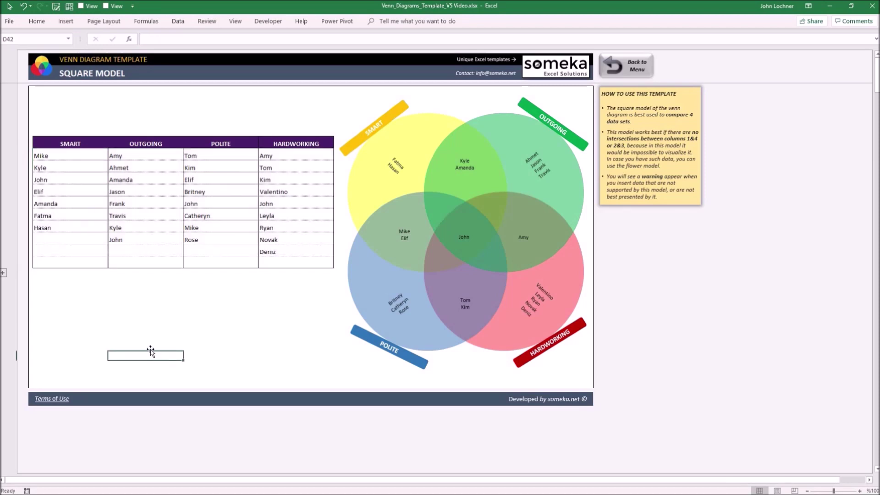
{"action": "left_click_drag", "start_coordinate": [75, 145], "coordinate": [69, 263]}
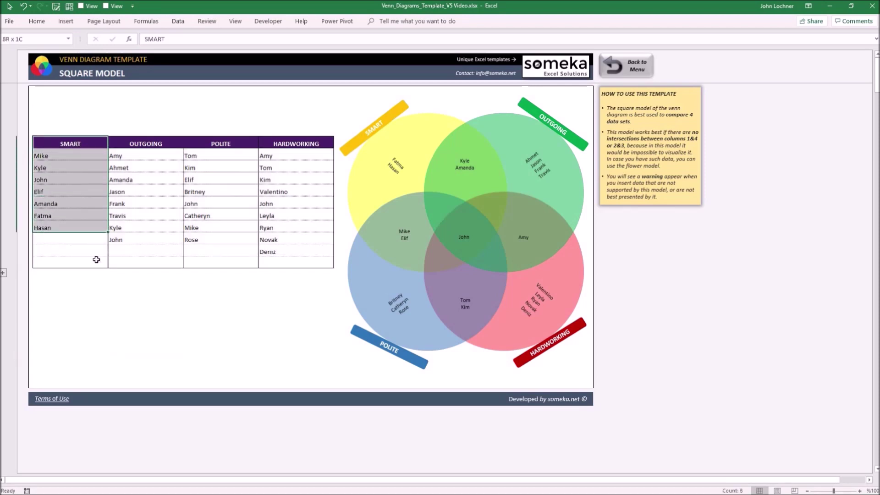
{"action": "left_click_drag", "start_coordinate": [315, 143], "coordinate": [320, 261]}
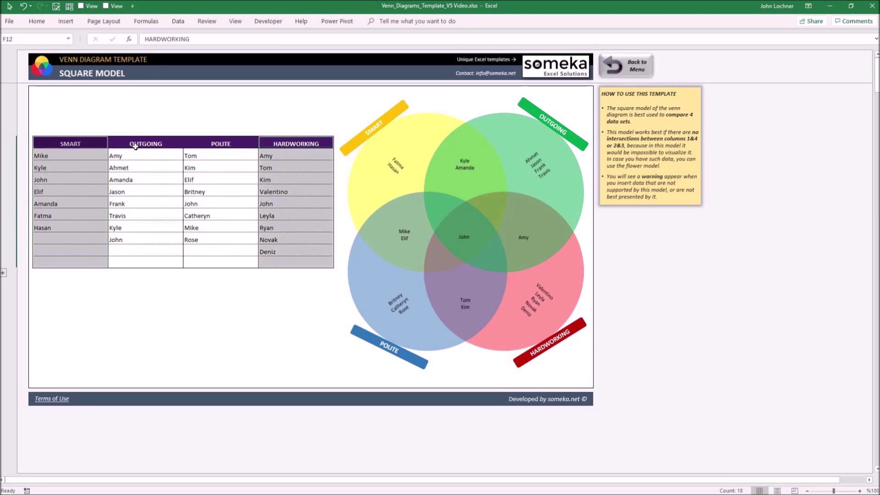
{"action": "left_click_drag", "start_coordinate": [137, 145], "coordinate": [167, 260]}
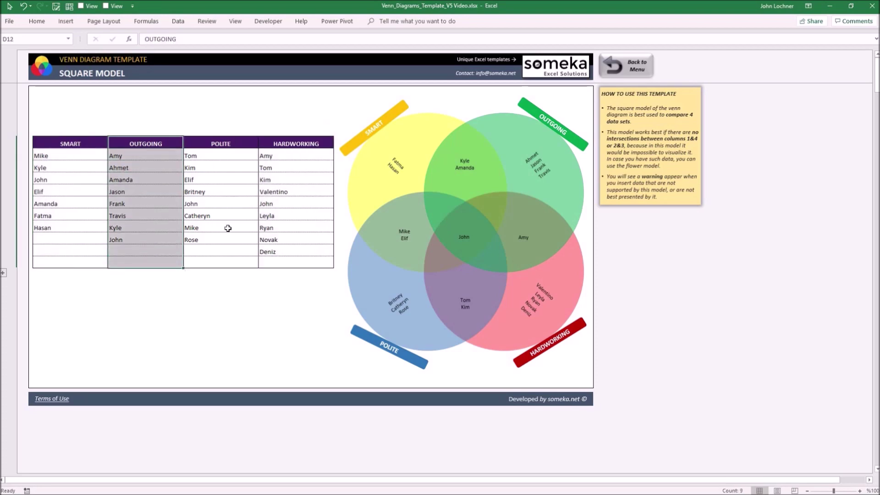
{"action": "left_click_drag", "start_coordinate": [220, 145], "coordinate": [236, 266]}
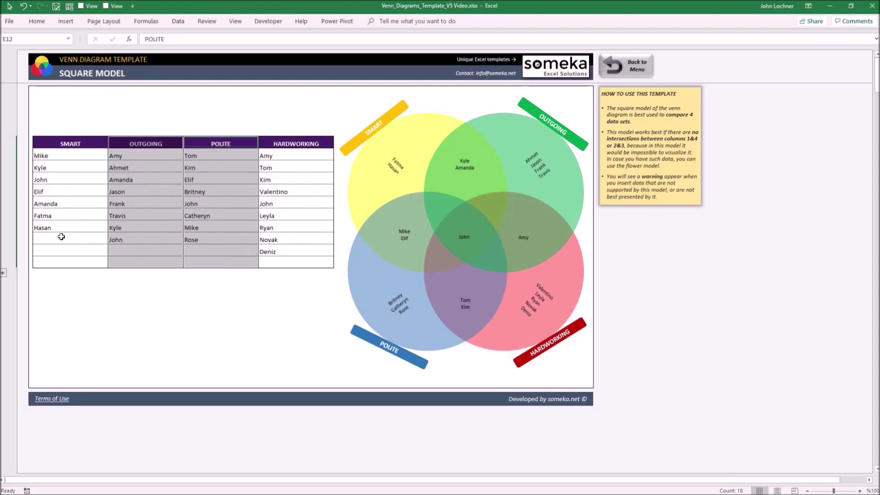
{"action": "left_click", "coordinate": [75, 240]}
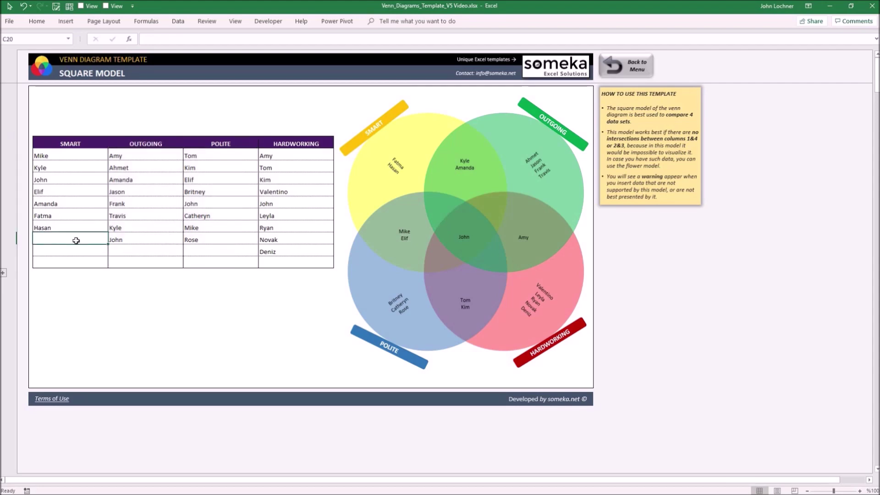
{"action": "type", "text": "Onur"}
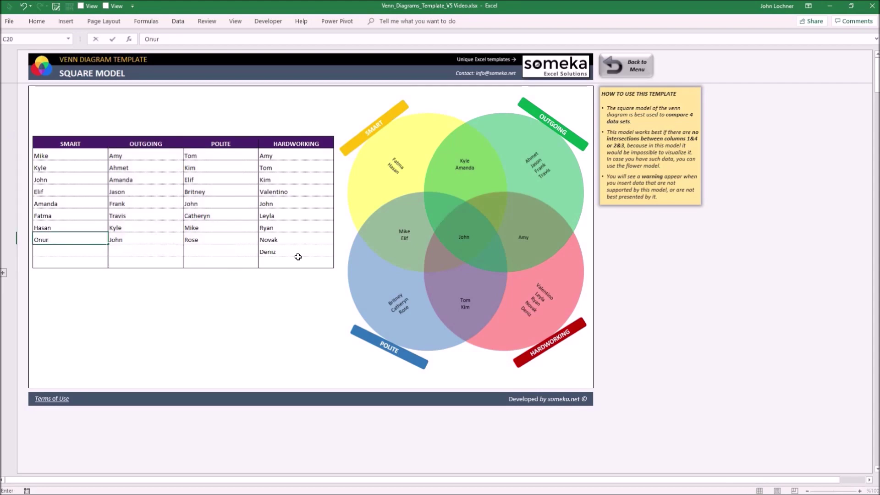
Step: Add Onur under SMART and HARDWORKING and Salion under OUTGOING and POLITE
{"action": "left_click", "coordinate": [301, 261]}
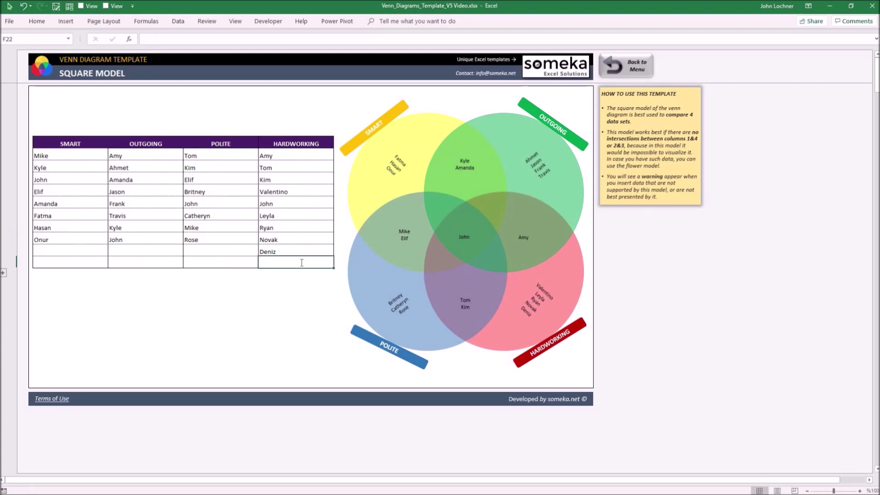
{"action": "type", "text": "Onur"}
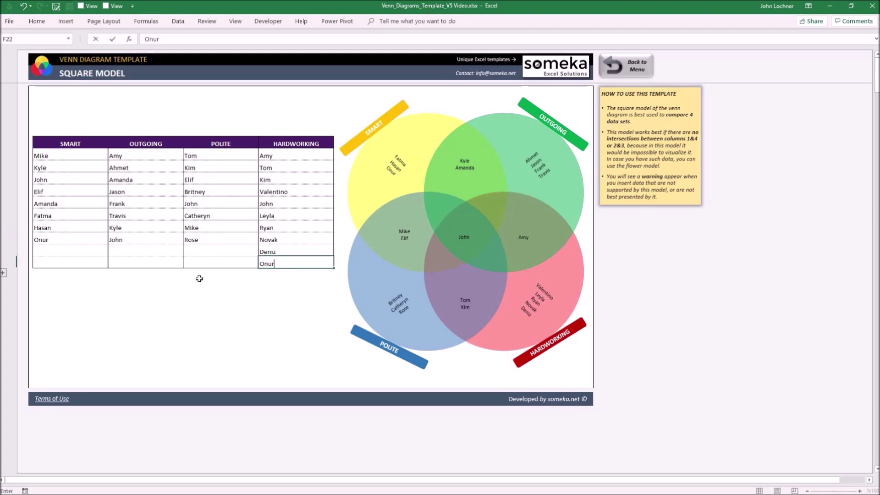
{"action": "left_click", "coordinate": [134, 248]}
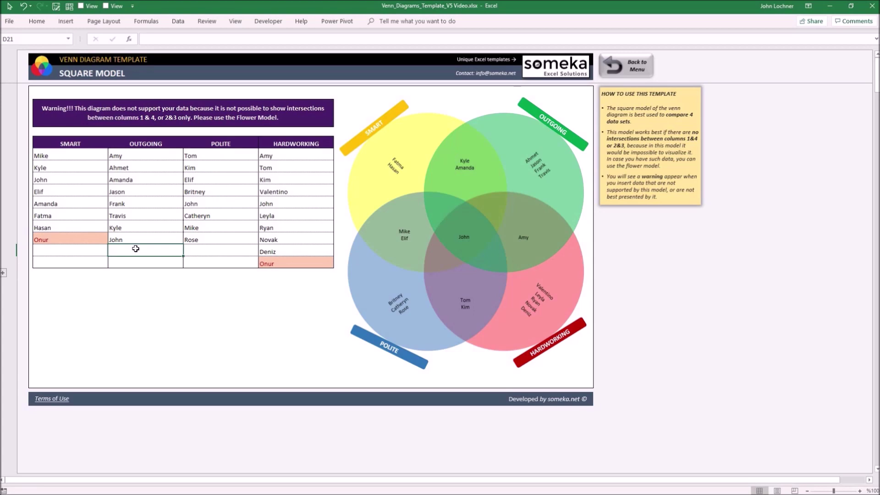
{"action": "type", "text": "Sal"}
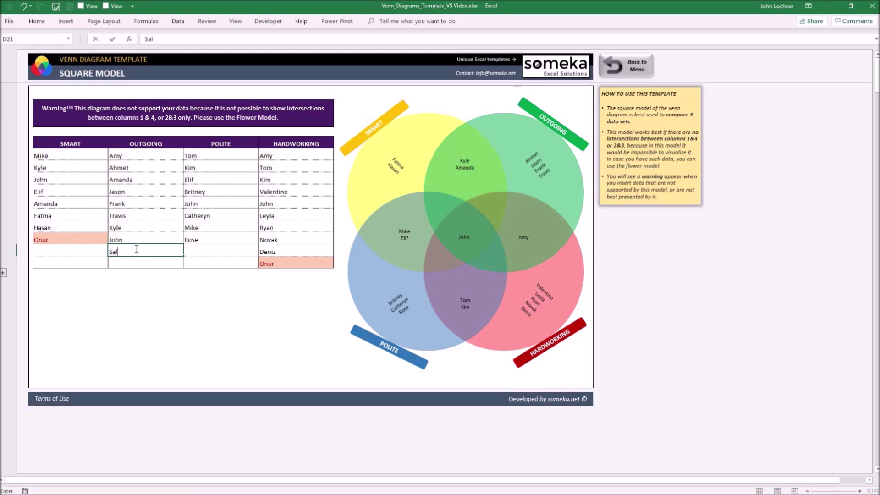
{"action": "type", "text": "ion"}
{"action": "left_click", "coordinate": [218, 252]}
{"action": "type", "text": "Sa"}
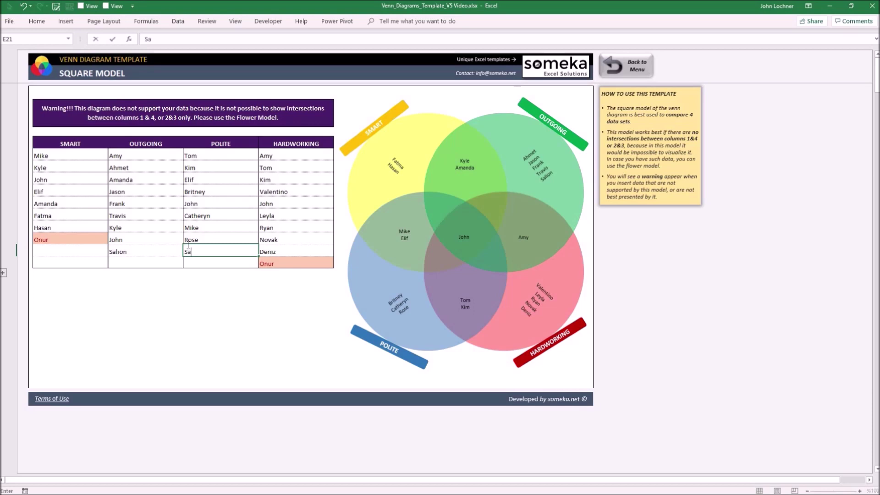
{"action": "type", "text": "lion"}
{"action": "key", "text": "Return"}
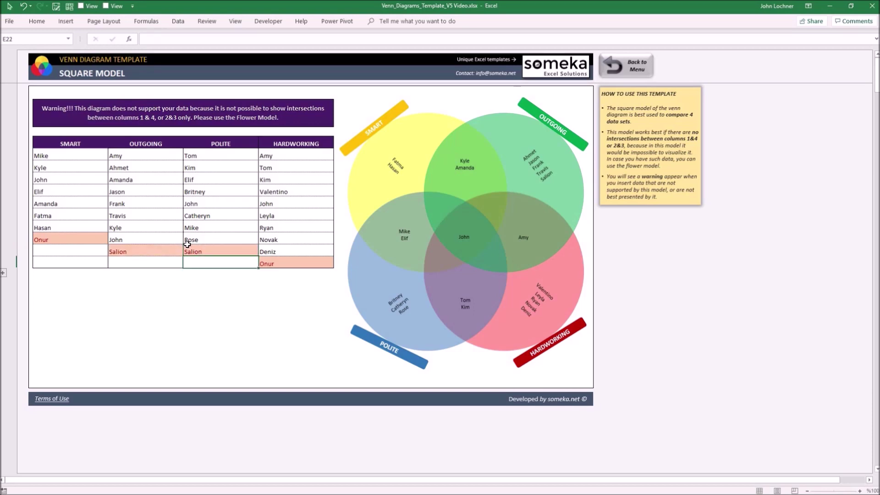
Step: Select the red-flagged Onur and Salion cells and inspect the unsupported-data warning cell C8
{"action": "left_click", "coordinate": [61, 235]}
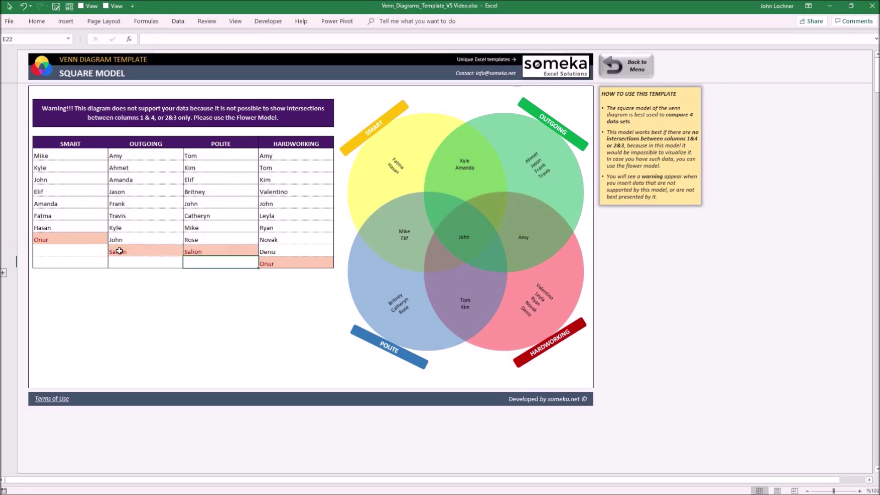
{"action": "left_click", "coordinate": [133, 253], "text": "ctrl"}
{"action": "left_click", "coordinate": [198, 253], "text": "ctrl"}
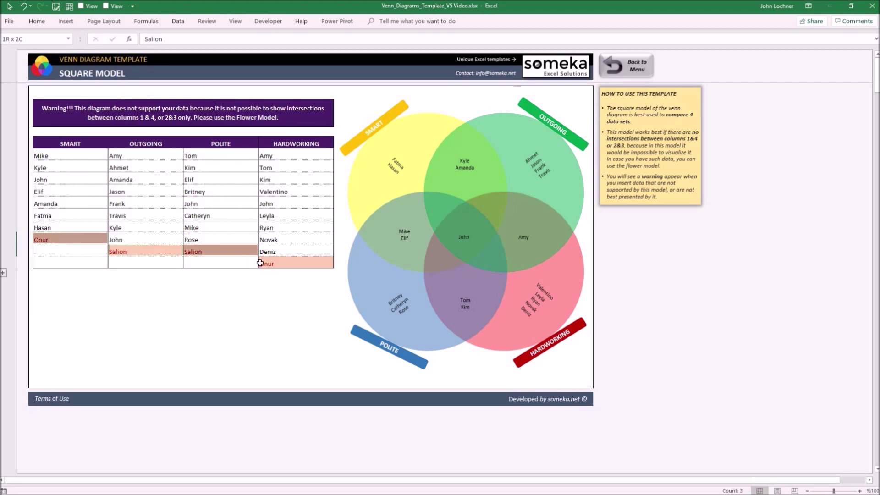
{"action": "left_click", "coordinate": [268, 263], "text": "ctrl"}
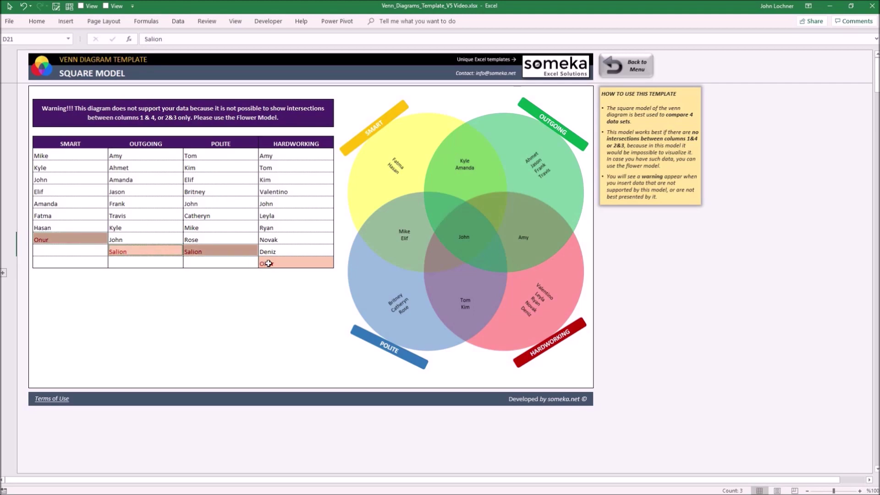
{"action": "left_click", "coordinate": [160, 117]}
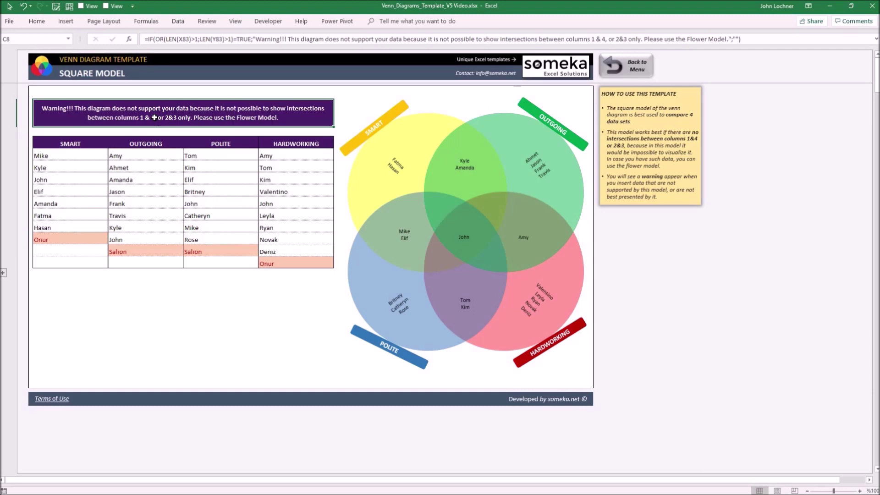
{"action": "left_click", "coordinate": [189, 303]}
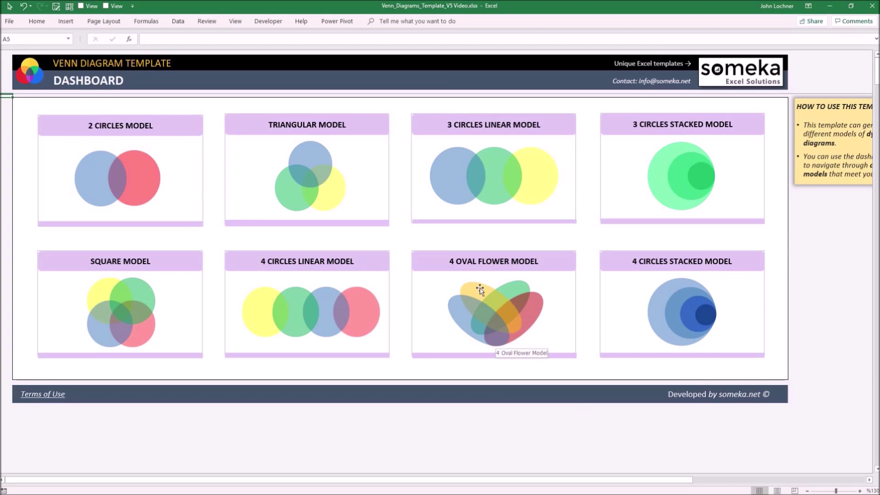
Step: Copy the Square Model trait table C12:F22 with its headings to the clipboard
{"action": "left_click", "coordinate": [469, 283]}
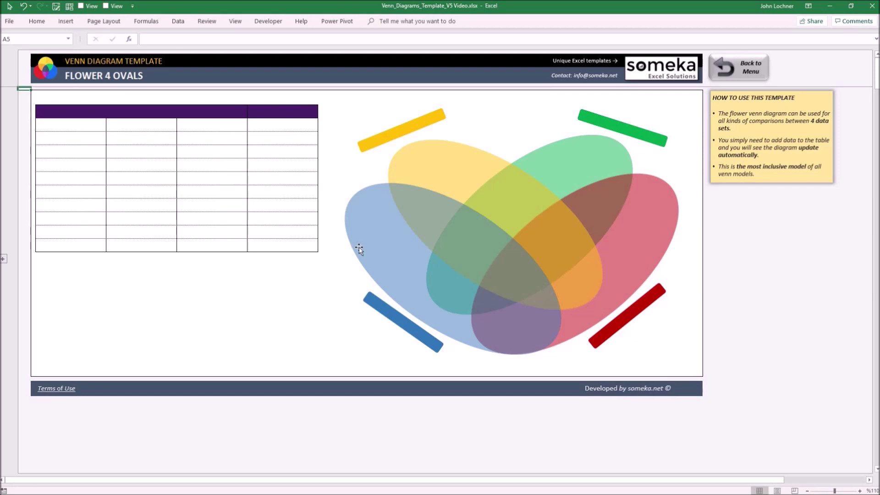
{"action": "key", "text": "ctrl+6"}
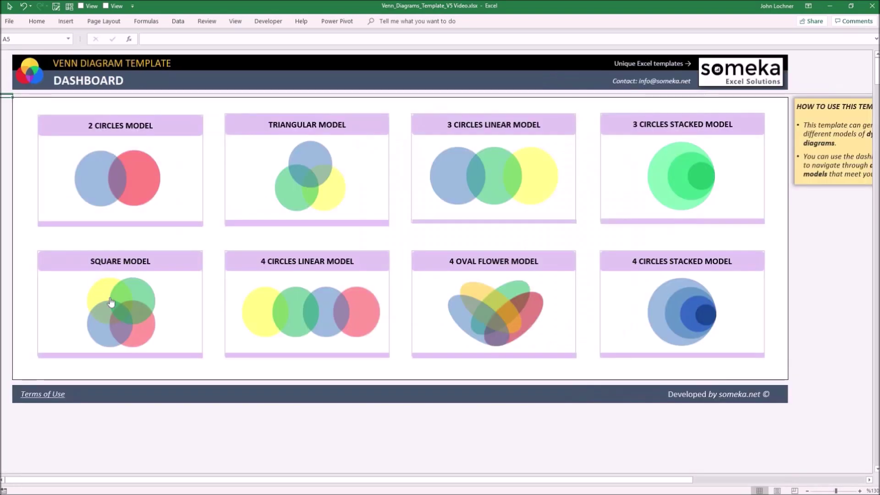
{"action": "left_click", "coordinate": [110, 300]}
{"action": "left_click_drag", "start_coordinate": [62, 146], "coordinate": [311, 262]}
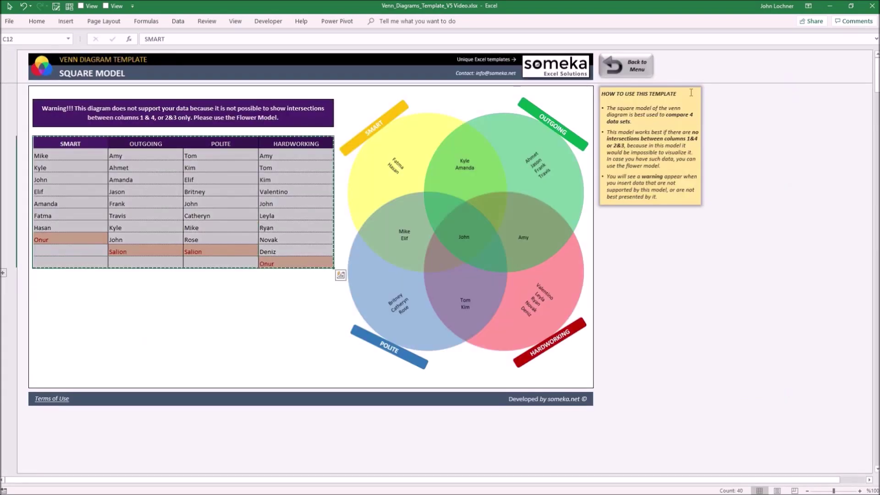
{"action": "key", "text": "ctrl+c"}
Step: Return to the dashboard and bring up the empty Flower 4 Ovals sheet
{"action": "left_click", "coordinate": [627, 66]}
{"action": "left_click", "coordinate": [491, 296]}
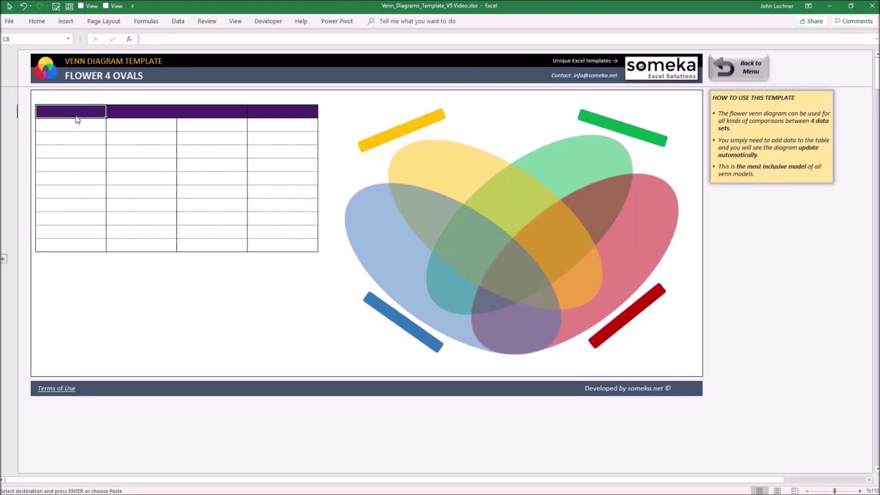
Step: Paste the copied names and traits as values into the Flower 4 Ovals table, then go back to the menu
{"action": "key", "text": "ctrl+alt+v"}
{"action": "key", "text": "v"}
{"action": "key", "text": "Return"}
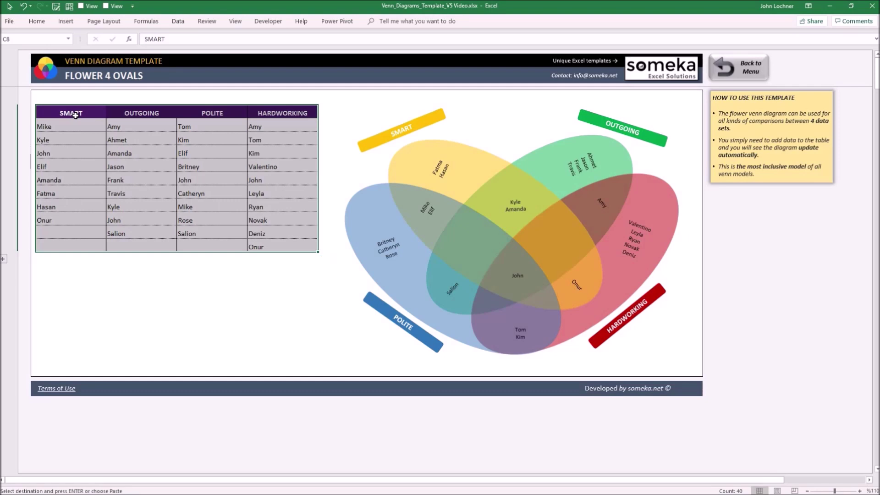
{"action": "key", "text": "ctrl+Home"}
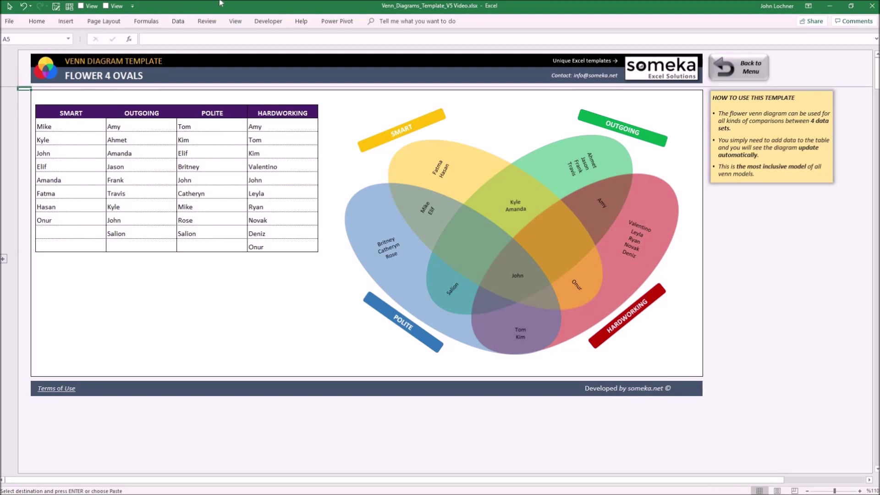
{"action": "left_click", "coordinate": [740, 67]}
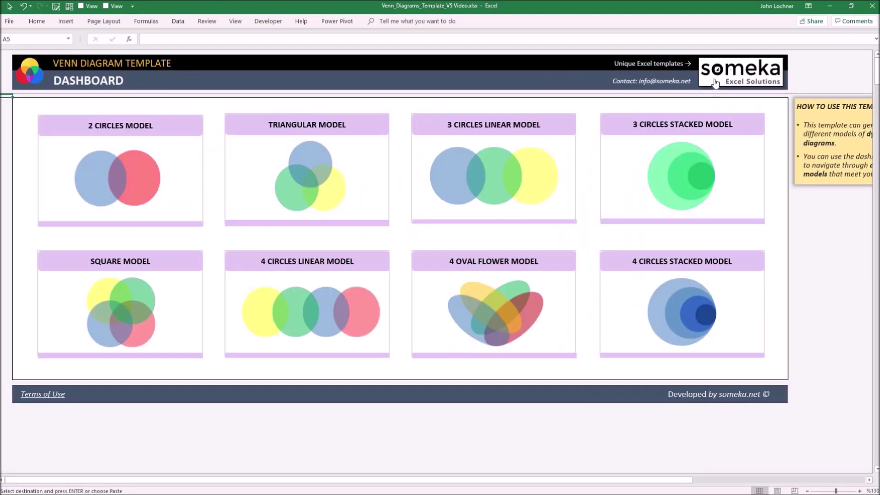